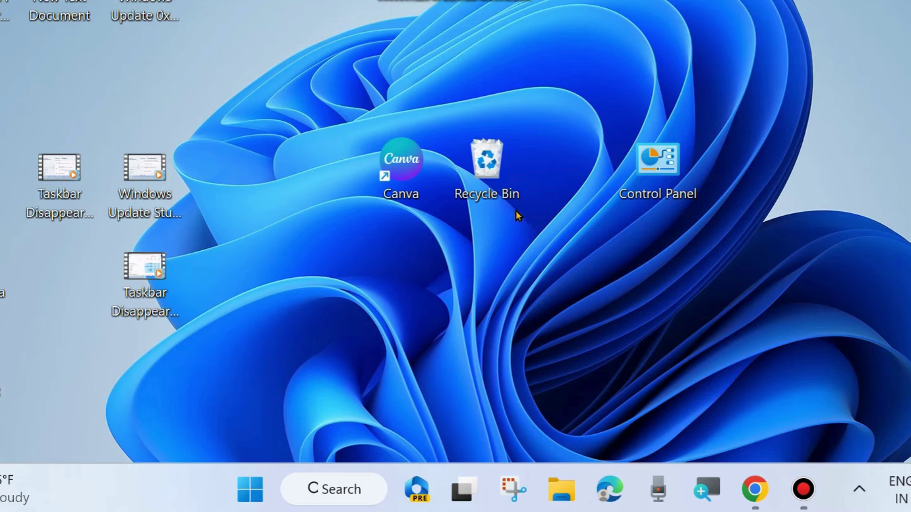
Step: Open Settings from the Start right-click menu and go to Privacy & security > Windows Security
{"action": "left_click", "coordinate": [255, 491]}
{"action": "right_click", "coordinate": [255, 490]}
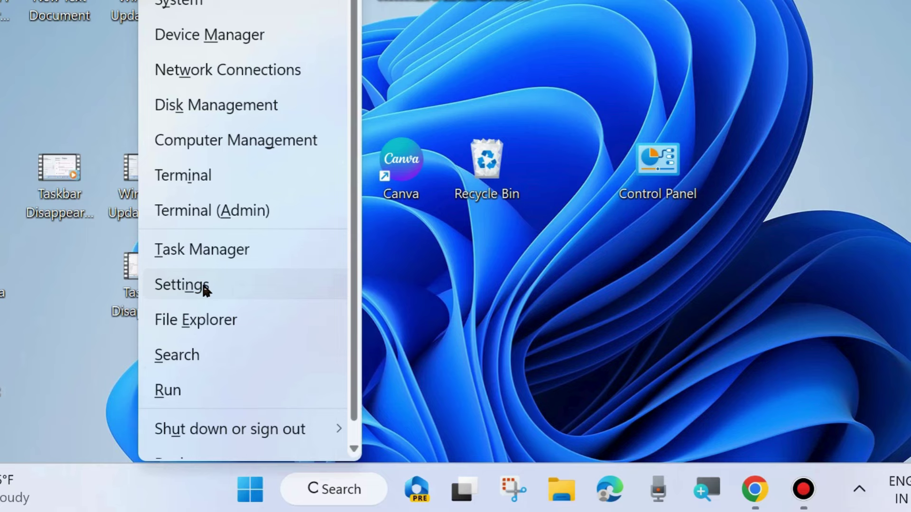
{"action": "left_click", "coordinate": [206, 286]}
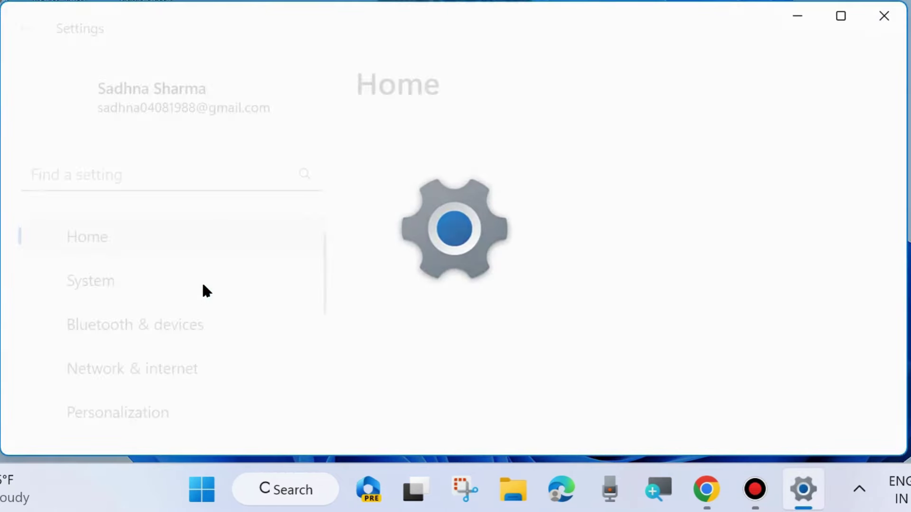
{"action": "scroll", "coordinate": [203, 285], "scroll_direction": "down", "scroll_amount": 5}
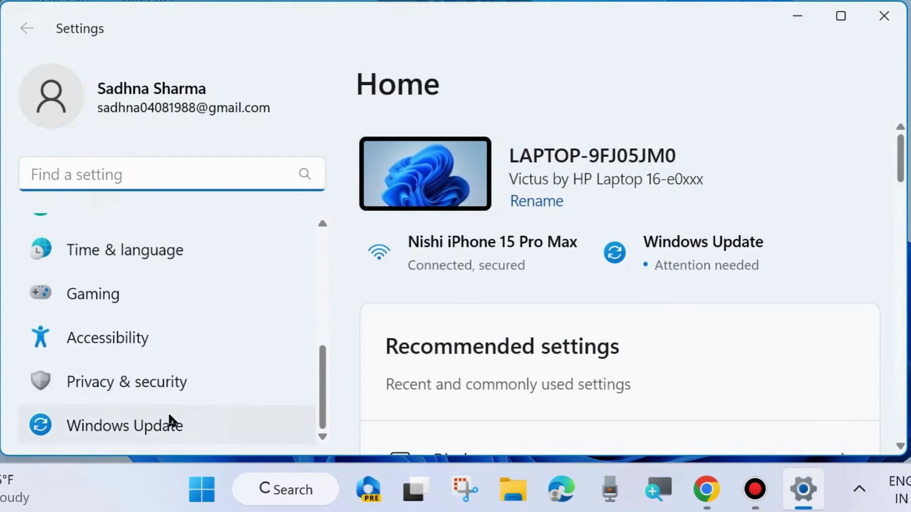
{"action": "left_click", "coordinate": [126, 390]}
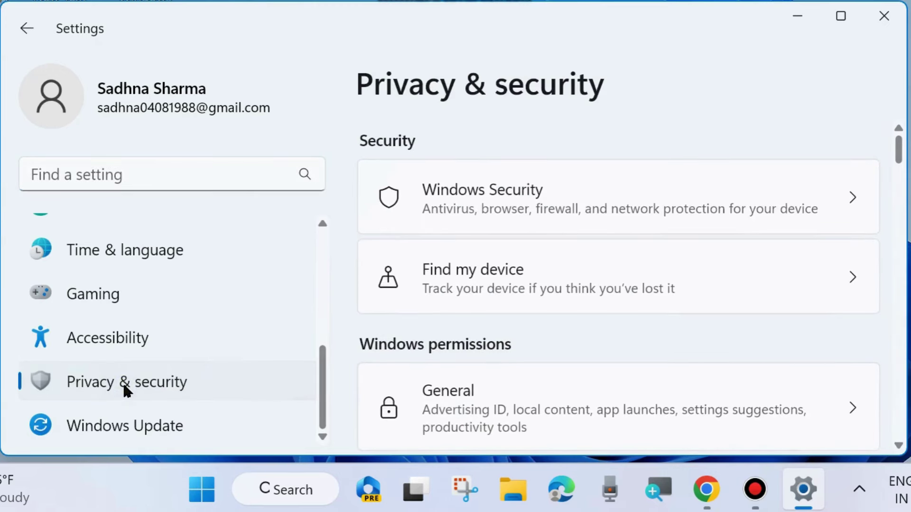
{"action": "left_click", "coordinate": [507, 205]}
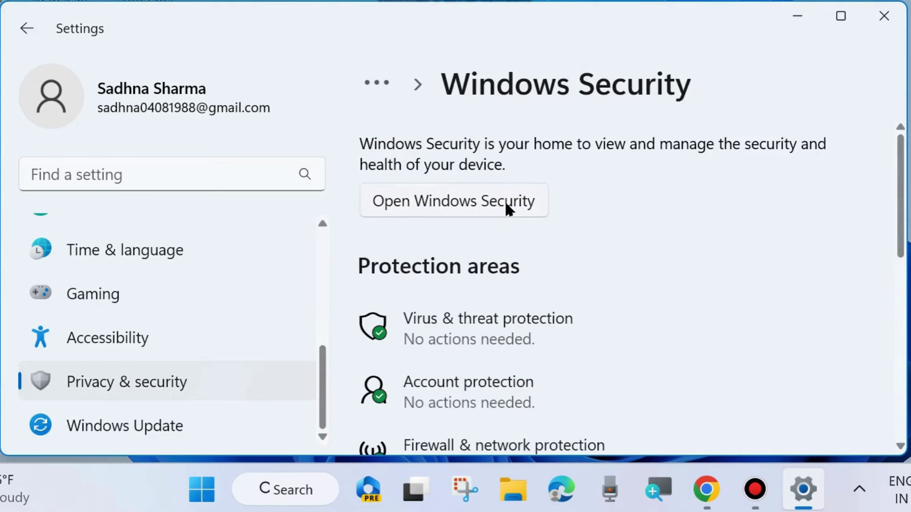
{"action": "scroll", "coordinate": [497, 350], "scroll_direction": "down", "scroll_amount": 3}
{"action": "scroll", "coordinate": [488, 228], "scroll_direction": "up", "scroll_amount": 1}
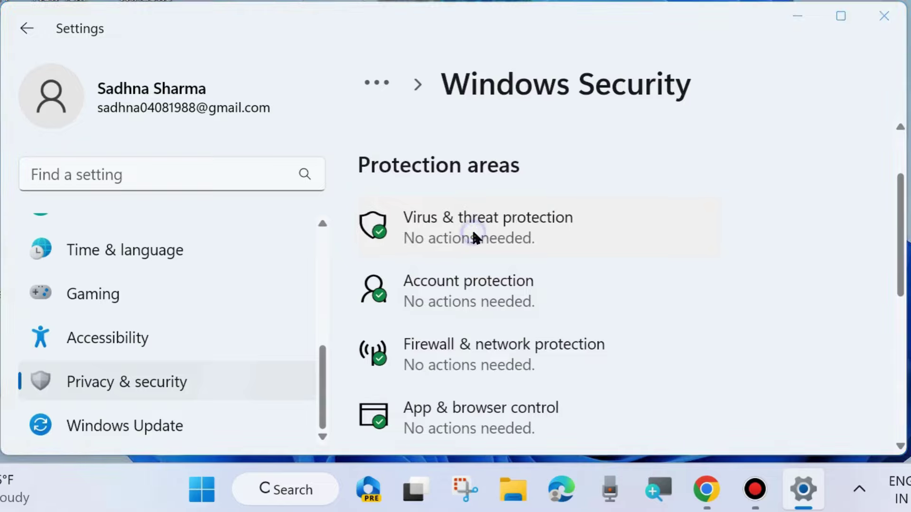
Step: Switch Virus & threat protection scan options to Full scan, then close Windows Security
{"action": "left_click", "coordinate": [474, 233]}
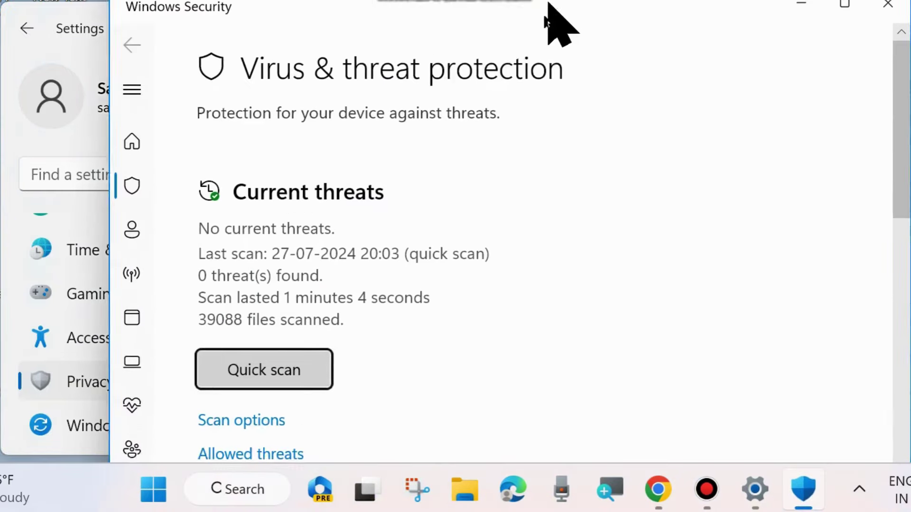
{"action": "left_click_drag", "start_coordinate": [549, 24], "coordinate": [545, 35]}
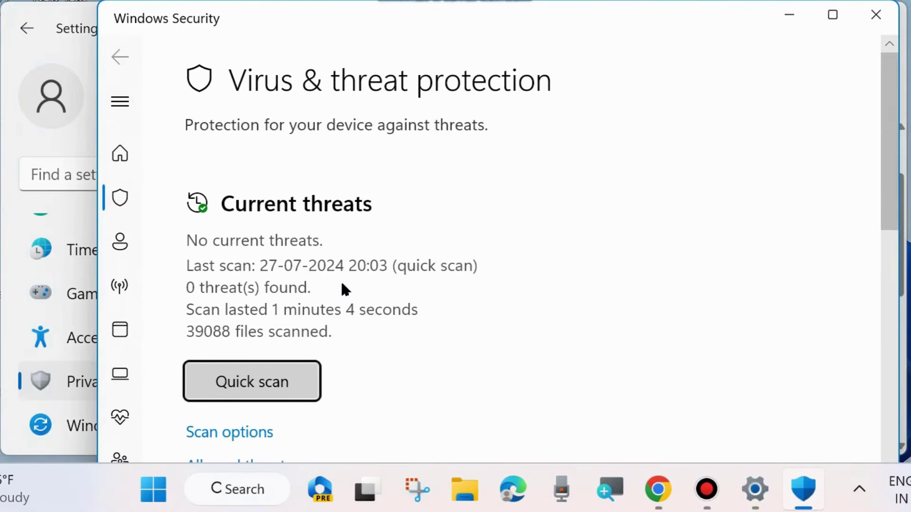
{"action": "scroll", "coordinate": [345, 289], "scroll_direction": "down", "scroll_amount": 5}
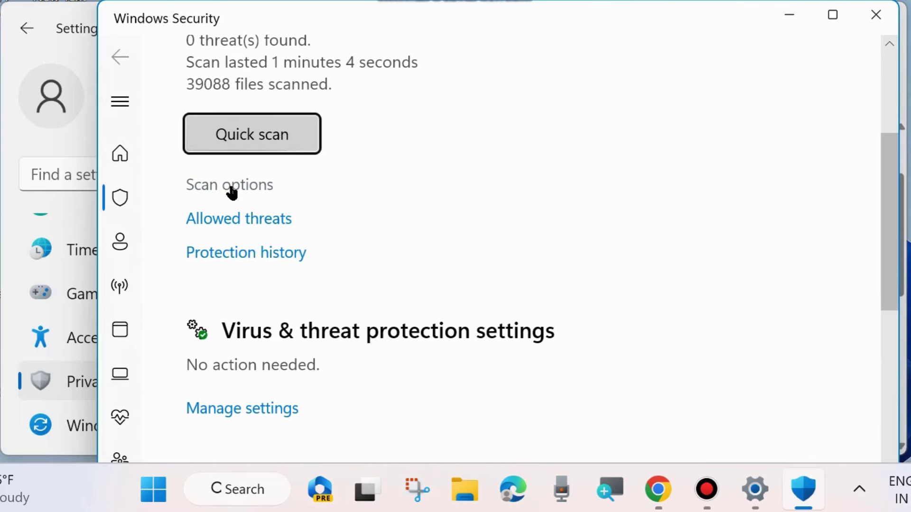
{"action": "left_click", "coordinate": [231, 190]}
{"action": "scroll", "coordinate": [369, 223], "scroll_direction": "down", "scroll_amount": 5}
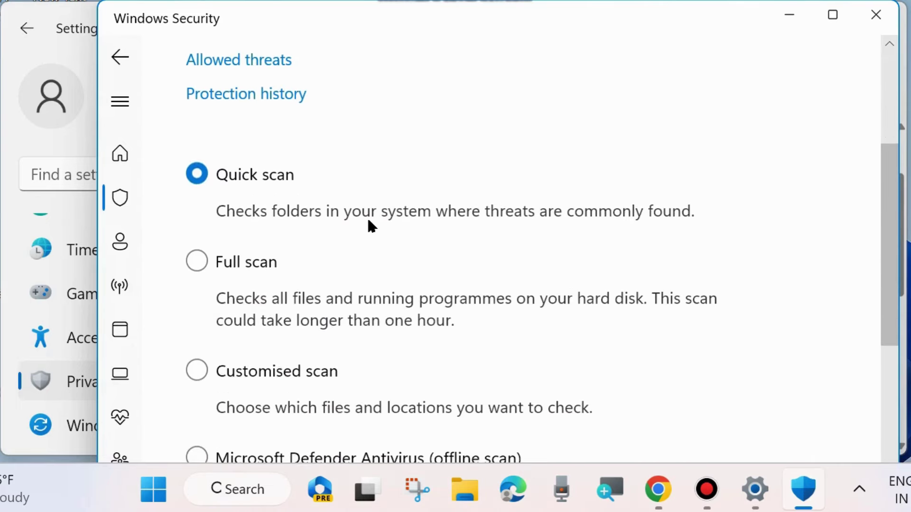
{"action": "scroll", "coordinate": [244, 261], "scroll_direction": "down", "scroll_amount": 3}
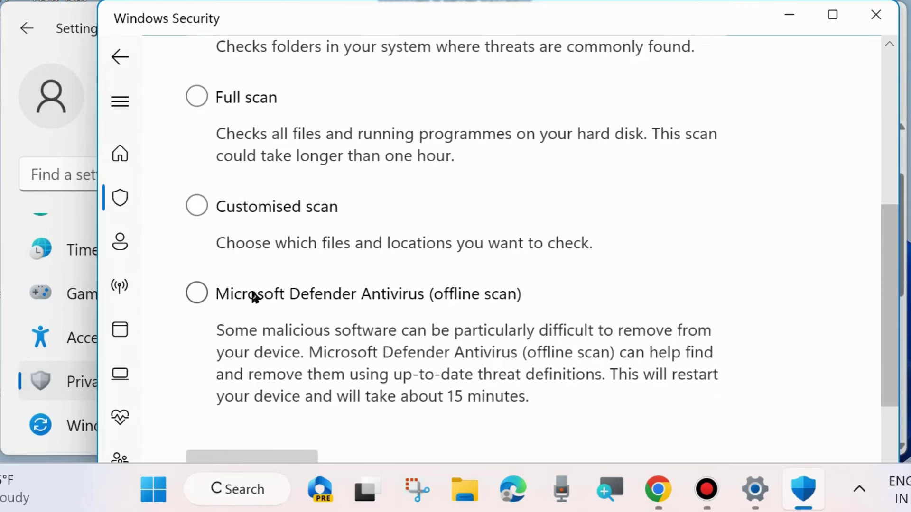
{"action": "scroll", "coordinate": [246, 294], "scroll_direction": "up", "scroll_amount": 3}
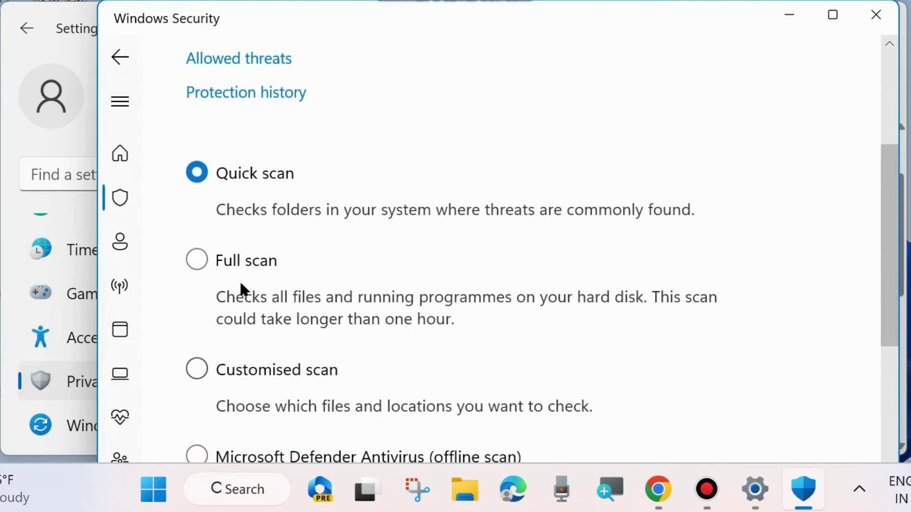
{"action": "left_click", "coordinate": [197, 260]}
{"action": "scroll", "coordinate": [332, 284], "scroll_direction": "down", "scroll_amount": 6}
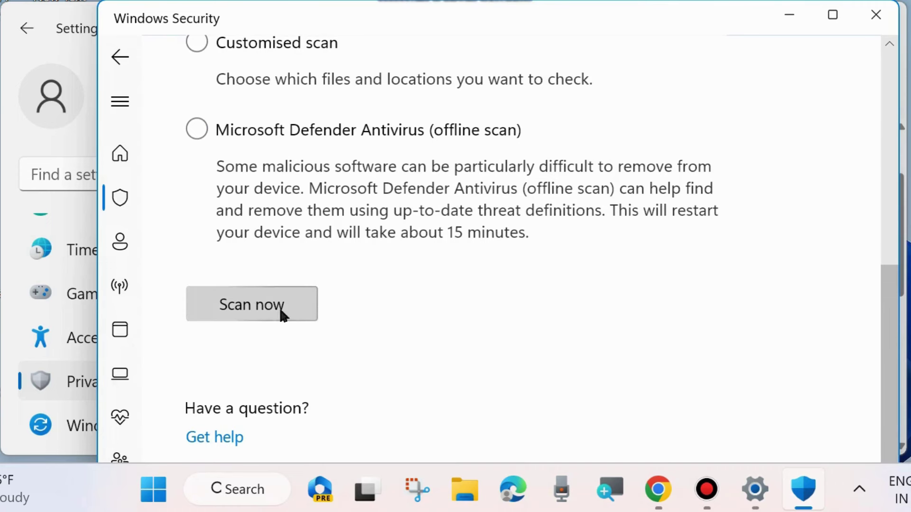
{"action": "left_click", "coordinate": [877, 21]}
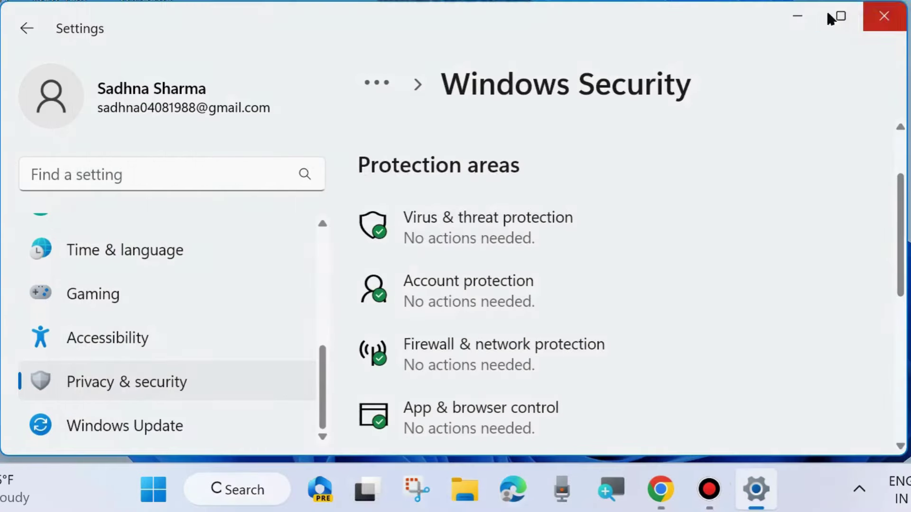
Step: Close Settings and reopen it from the Win+X system shortcuts menu
{"action": "left_click", "coordinate": [884, 19]}
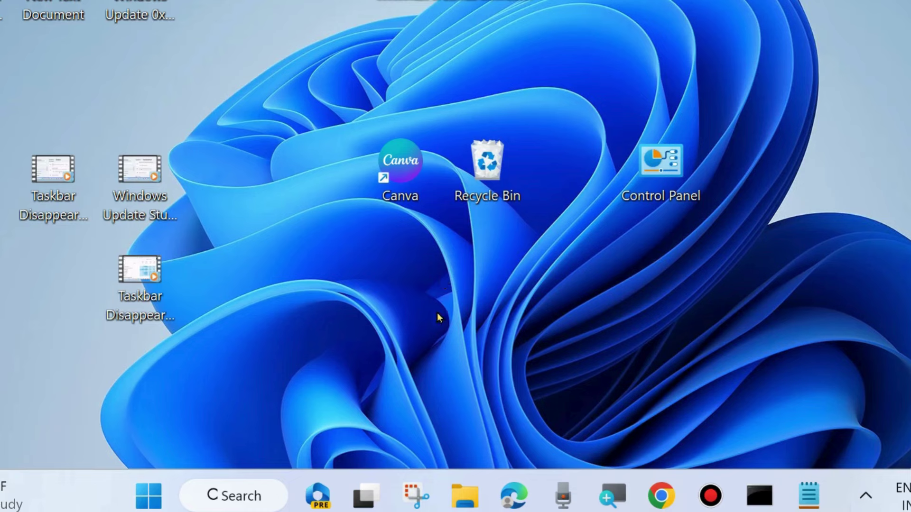
{"action": "right_click", "coordinate": [154, 496]}
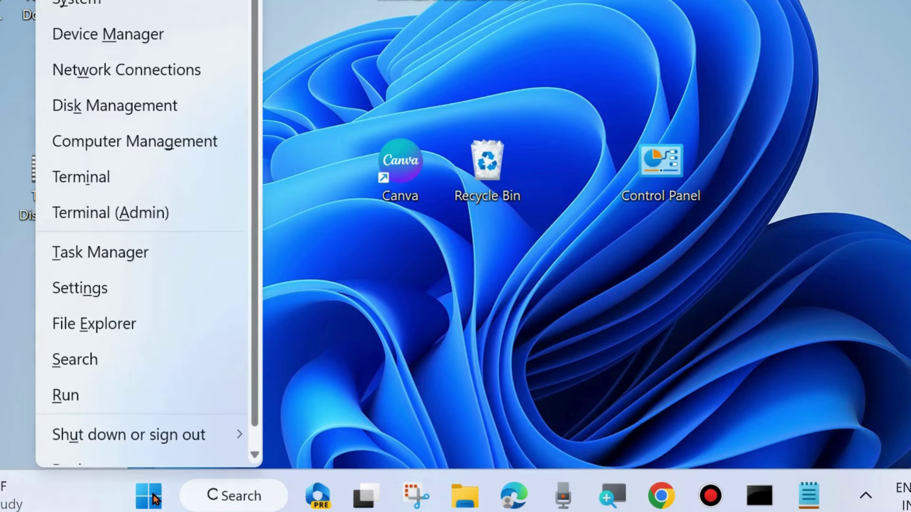
{"action": "left_click", "coordinate": [100, 290]}
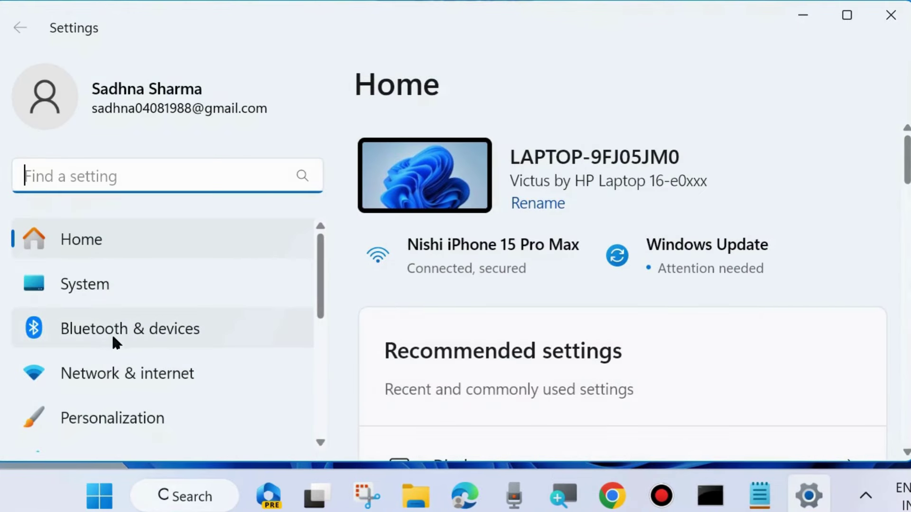
Step: Navigate to System > Troubleshoot > Other troubleshooters
{"action": "left_click", "coordinate": [85, 288]}
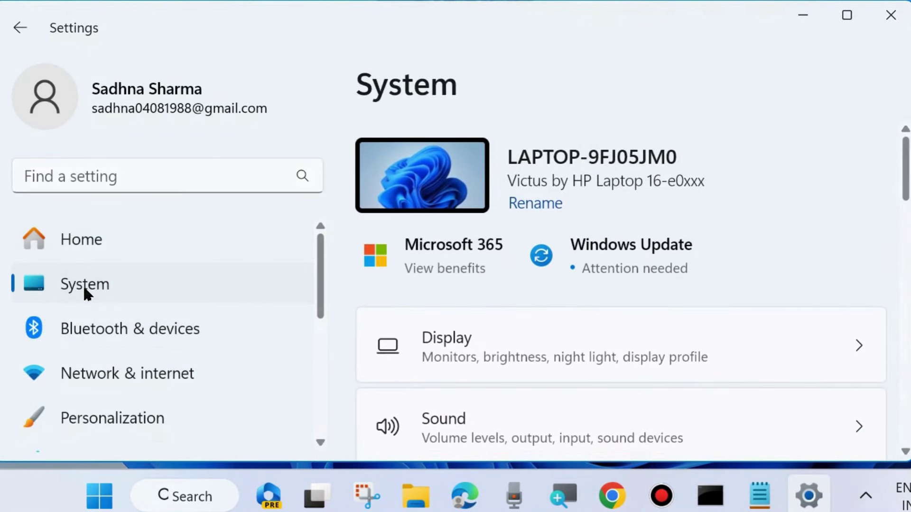
{"action": "scroll", "coordinate": [551, 331], "scroll_direction": "down", "scroll_amount": 12}
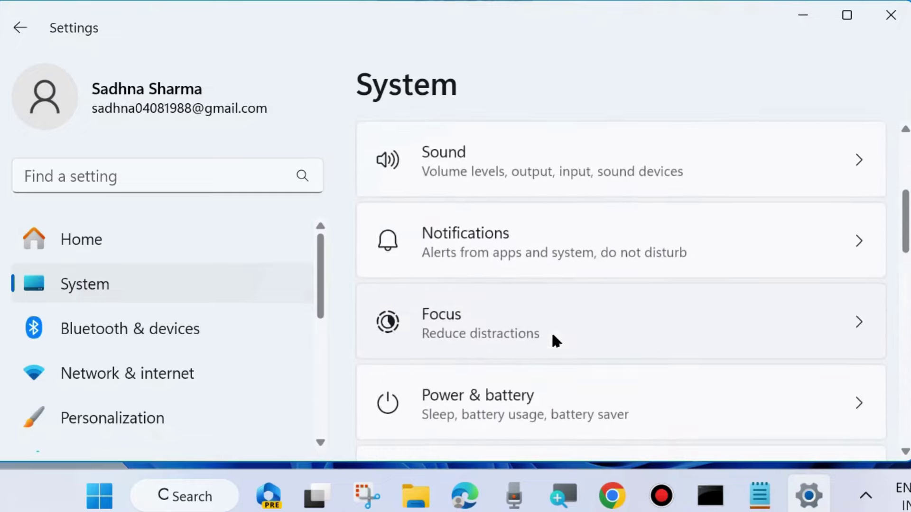
{"action": "scroll", "coordinate": [551, 331], "scroll_direction": "down", "scroll_amount": 5}
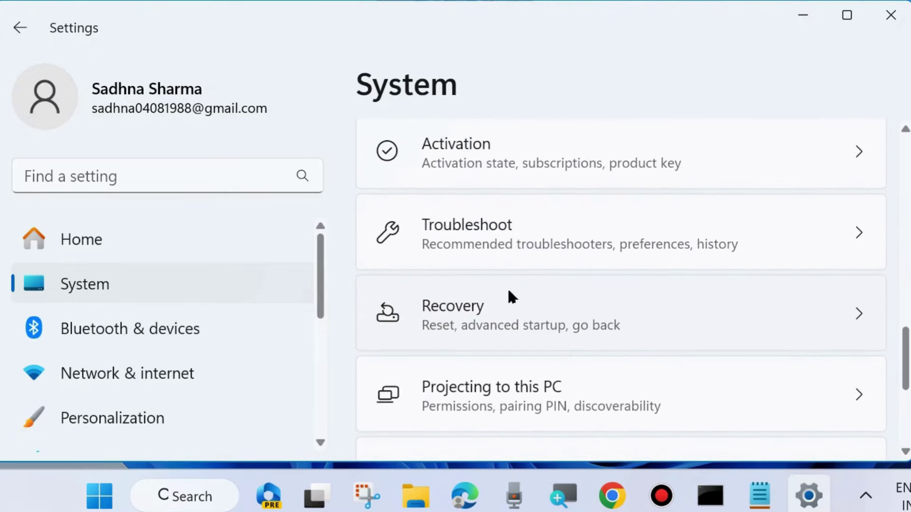
{"action": "left_click", "coordinate": [490, 236]}
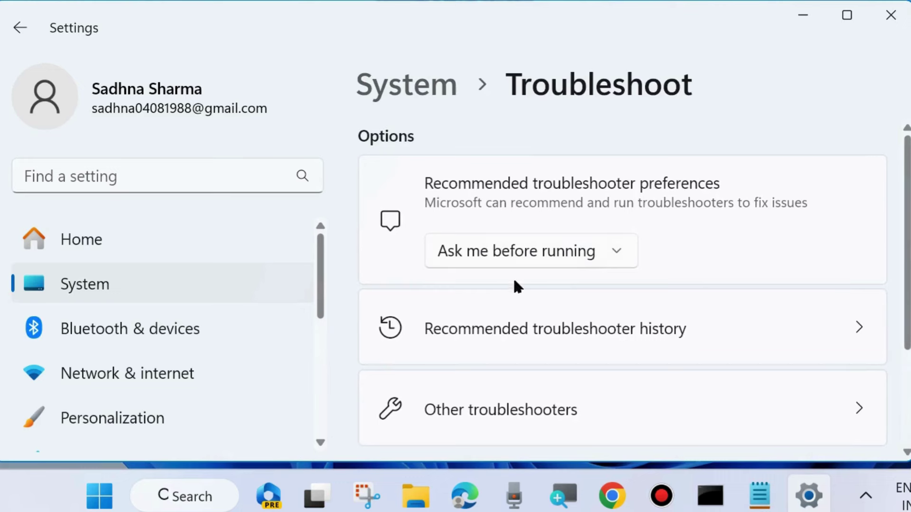
{"action": "scroll", "coordinate": [534, 301], "scroll_direction": "down", "scroll_amount": 1}
{"action": "scroll", "coordinate": [535, 306], "scroll_direction": "down", "scroll_amount": 3}
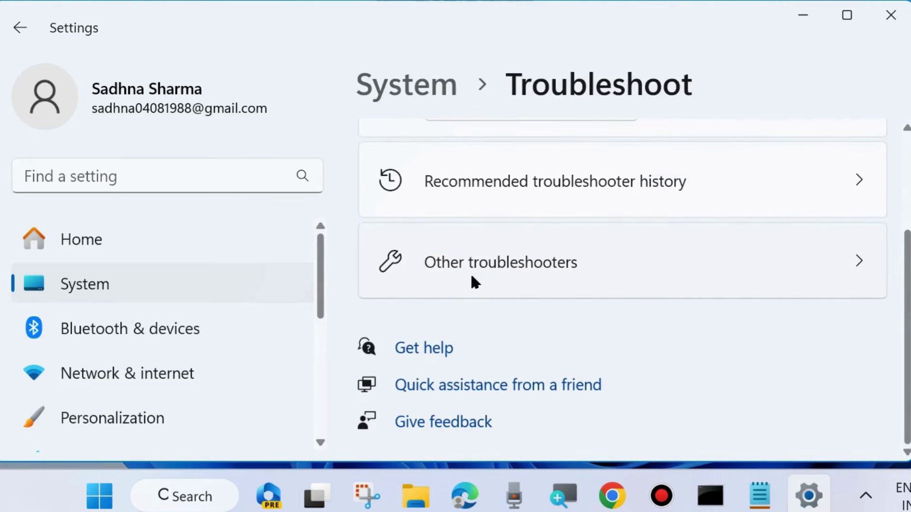
{"action": "left_click", "coordinate": [507, 269]}
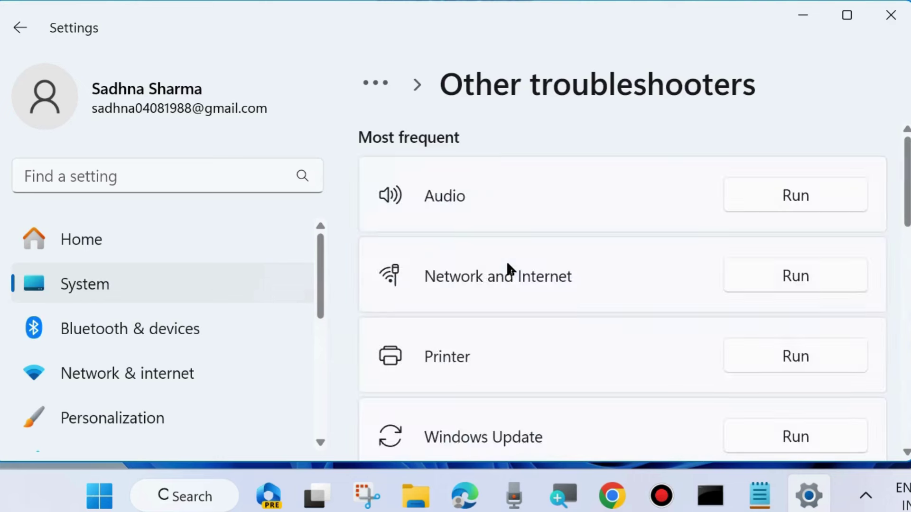
Step: Run the Windows Update troubleshooter and minimize Settings to watch its progress
{"action": "scroll", "coordinate": [575, 307], "scroll_direction": "down", "scroll_amount": 4}
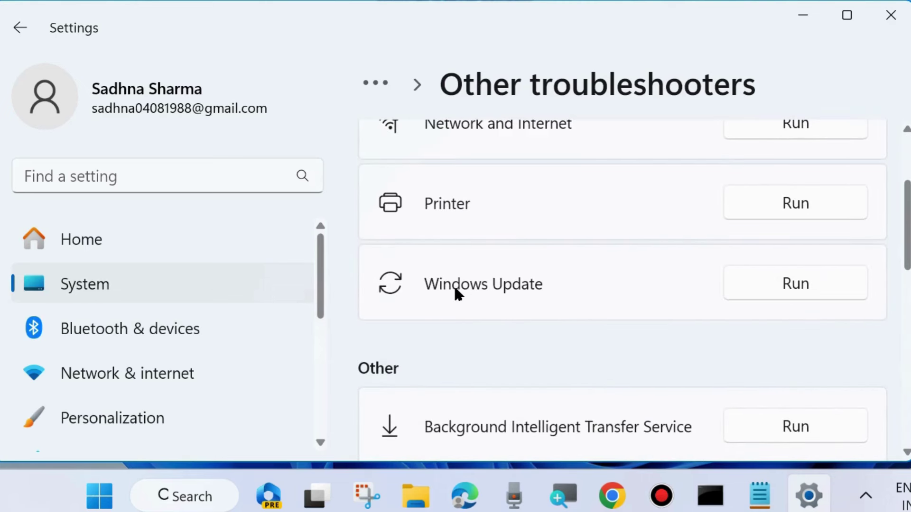
{"action": "left_click", "coordinate": [794, 287]}
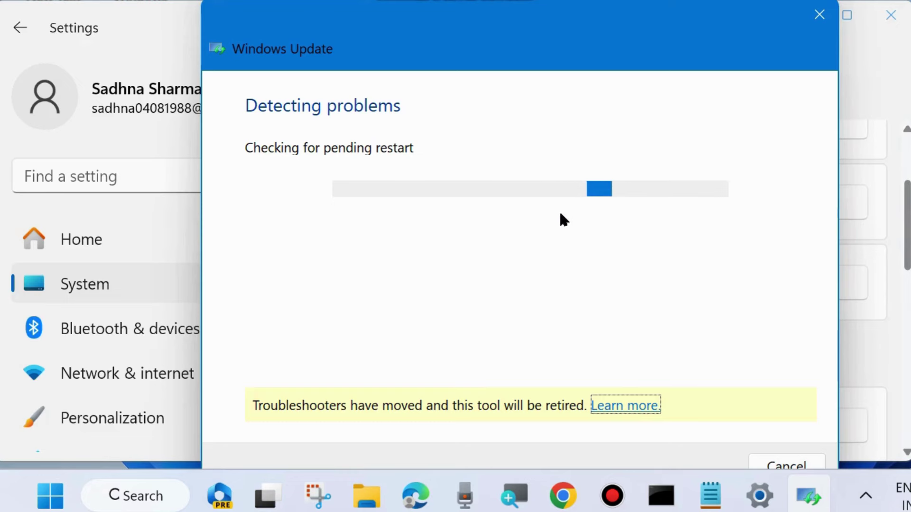
{"action": "left_click", "coordinate": [166, 19]}
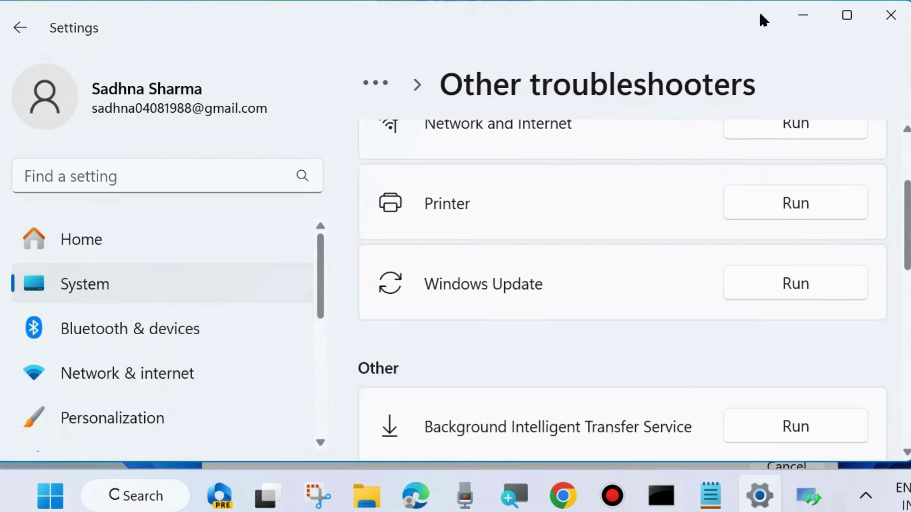
{"action": "left_click", "coordinate": [804, 15]}
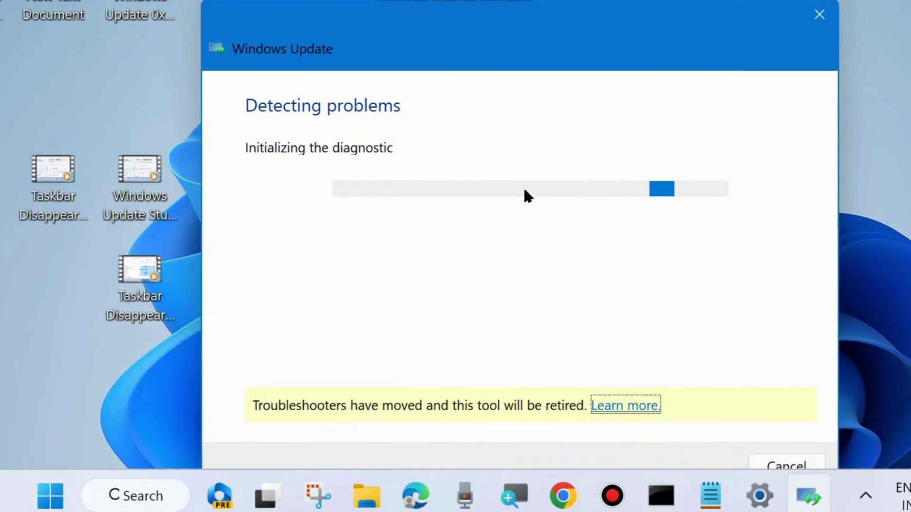
Step: Search for 'cmd' and launch Command Prompt as administrator
{"action": "left_click", "coordinate": [134, 498]}
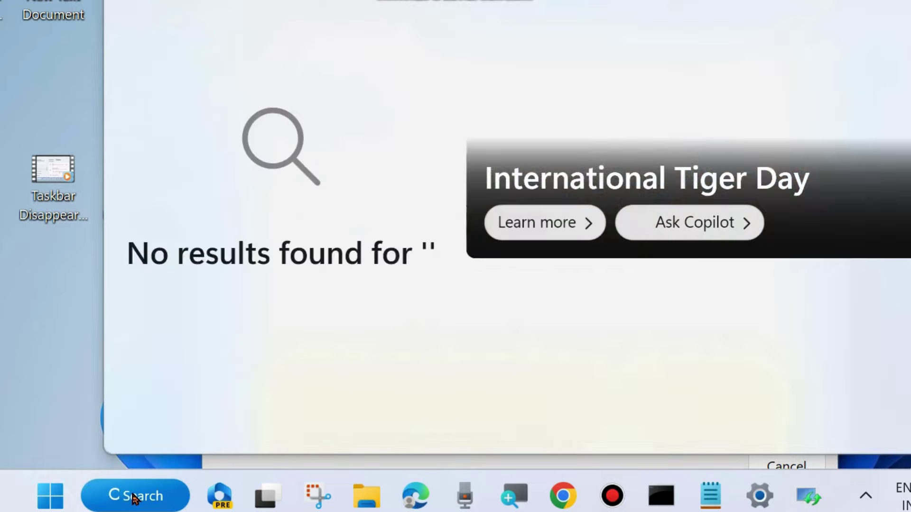
{"action": "type", "text": "cmd"}
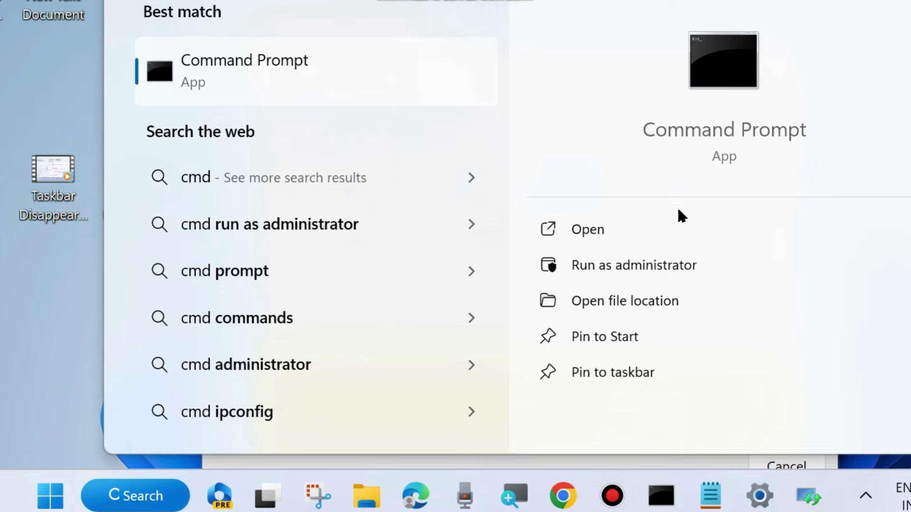
{"action": "left_click", "coordinate": [622, 264]}
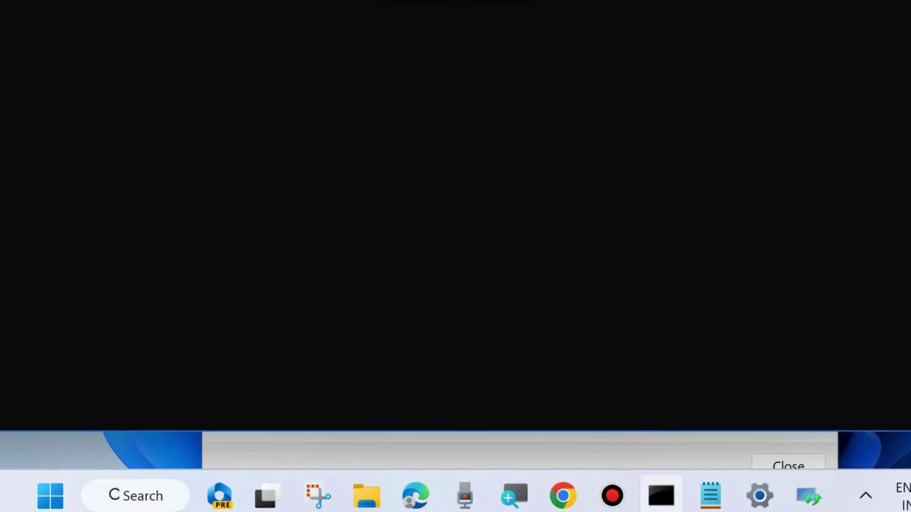
Step: In Notepad, select the DISM scanhealth, checkhealth and restorehealth lines, then return to Command Prompt
{"action": "left_click_drag", "start_coordinate": [449, 0], "coordinate": [477, 28]}
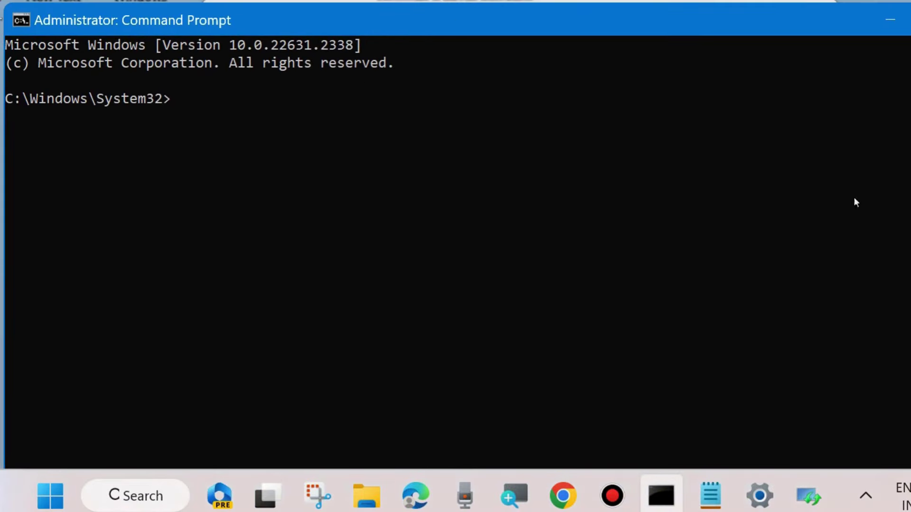
{"action": "left_click", "coordinate": [710, 496]}
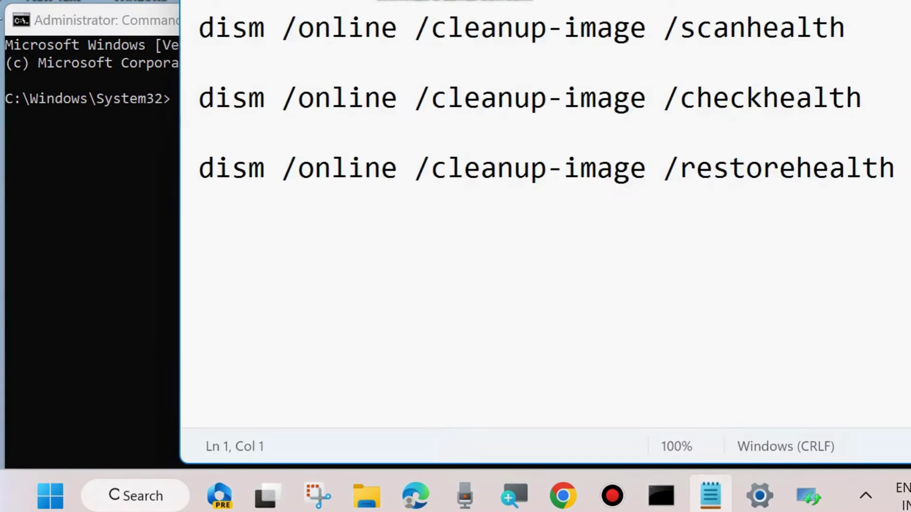
{"action": "left_click_drag", "start_coordinate": [663, 0], "coordinate": [667, 53]}
{"action": "left_click", "coordinate": [195, 164]}
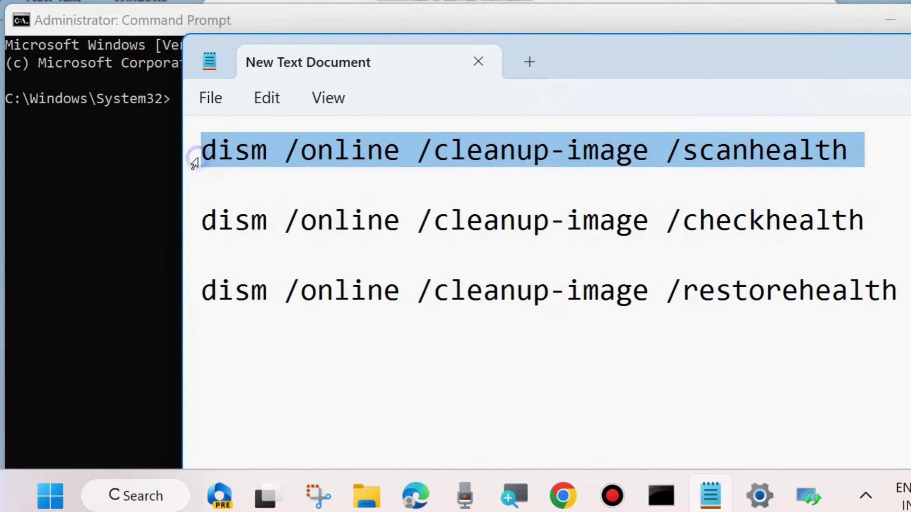
{"action": "left_click", "coordinate": [193, 239]}
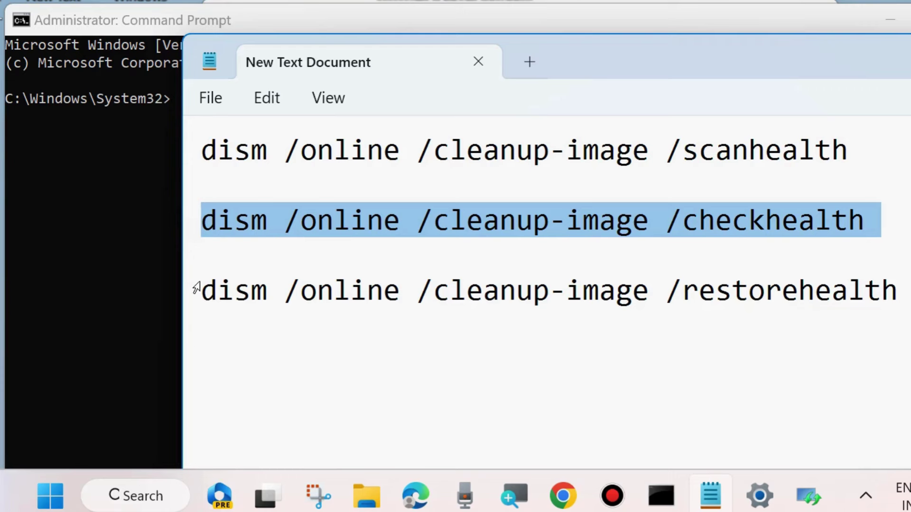
{"action": "left_click", "coordinate": [197, 296]}
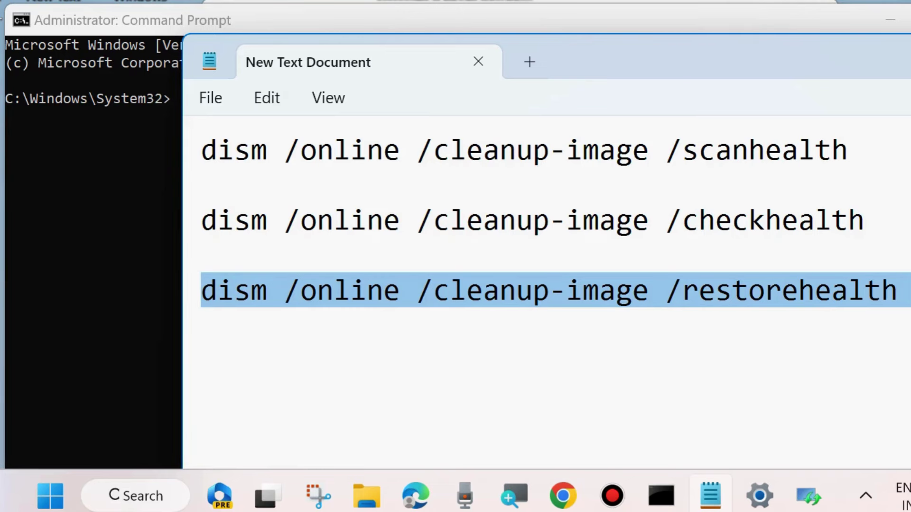
{"action": "left_click", "coordinate": [181, 98]}
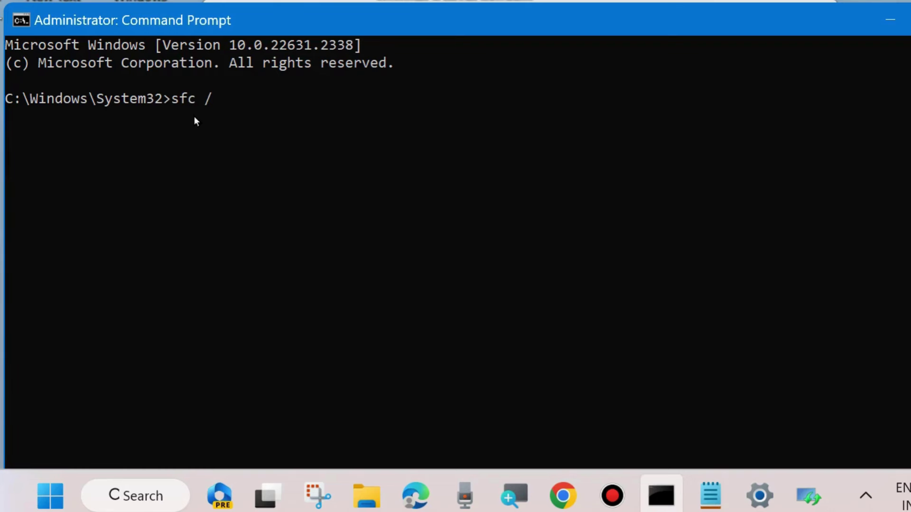
Step: Type 'scannow' to complete the sfc /scannow command at the prompt
{"action": "type", "text": "scannow"}
Step: Confirm the Windows Update troubleshooter fixed the problem and close it
{"action": "left_click", "coordinate": [887, 21]}
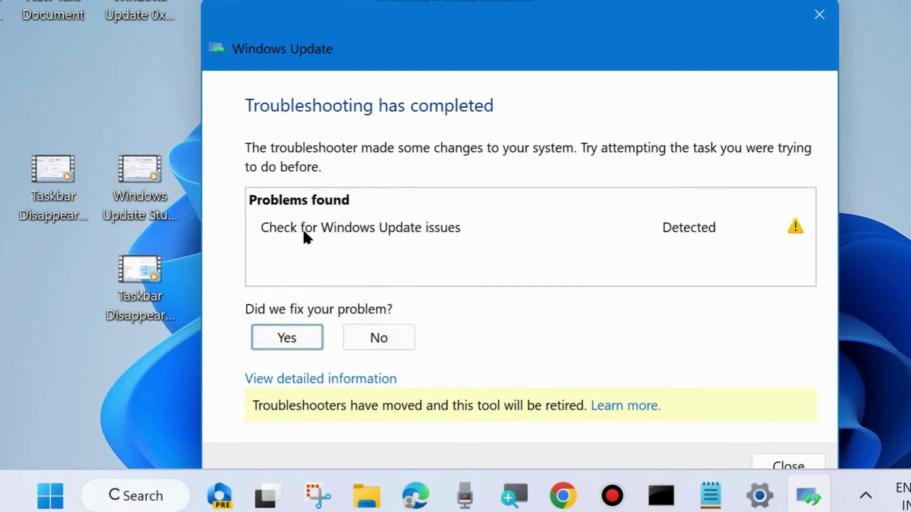
{"action": "left_click", "coordinate": [285, 340]}
{"action": "left_click", "coordinate": [821, 16]}
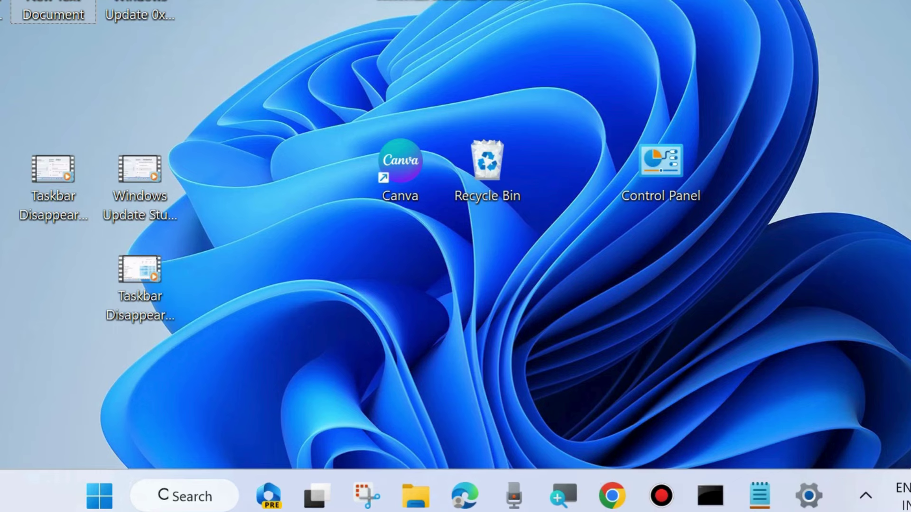
Step: Open a fresh administrator Command Prompt via search and clear the partly typed sfc command
{"action": "left_click", "coordinate": [189, 496]}
{"action": "type", "text": "cmd"}
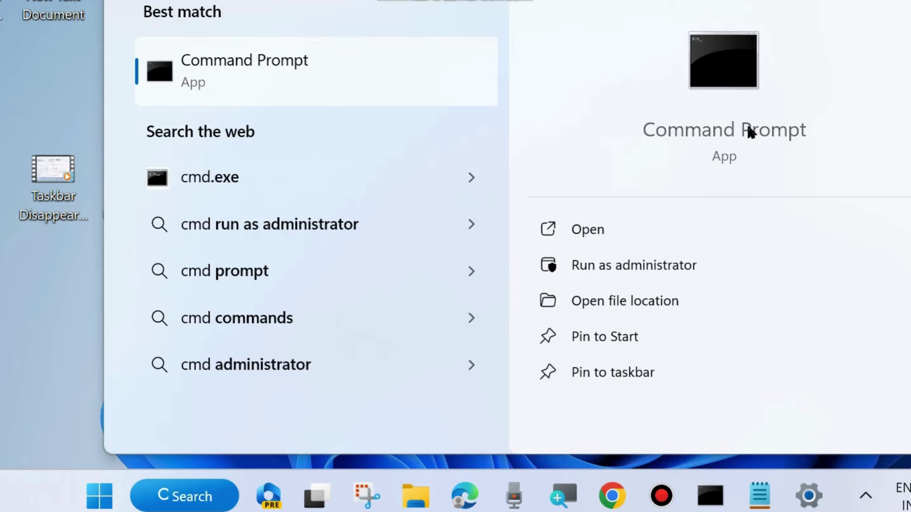
{"action": "left_click", "coordinate": [656, 268]}
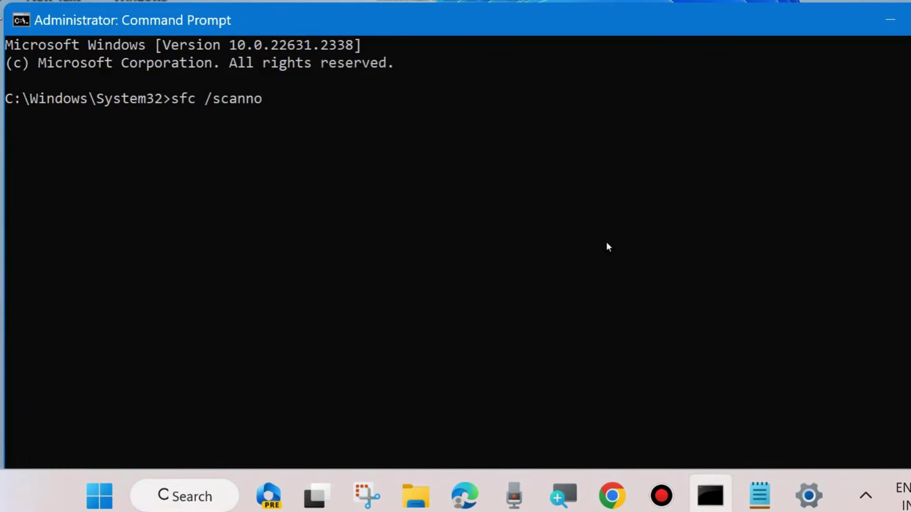
{"action": "key", "text": "BackSpace"}
{"action": "key", "text": "BackSpace"}
{"action": "key", "text": "BackSpace"}
{"action": "key", "text": "BackSpace"}
{"action": "key", "text": "BackSpace"}
{"action": "key", "text": "BackSpace"}
{"action": "key", "text": "BackSpace"}
{"action": "key", "text": "BackSpace"}
{"action": "key", "text": "BackSpace"}
{"action": "key", "text": "BackSpace"}
{"action": "key", "text": "BackSpace"}
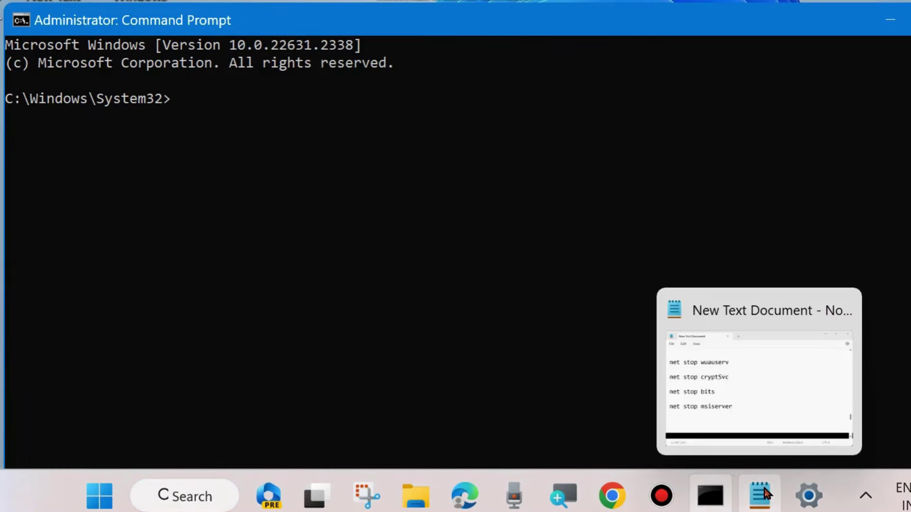
Step: In Notepad, select the net stop wuauserv, bits and msiserver lines
{"action": "left_click", "coordinate": [765, 493]}
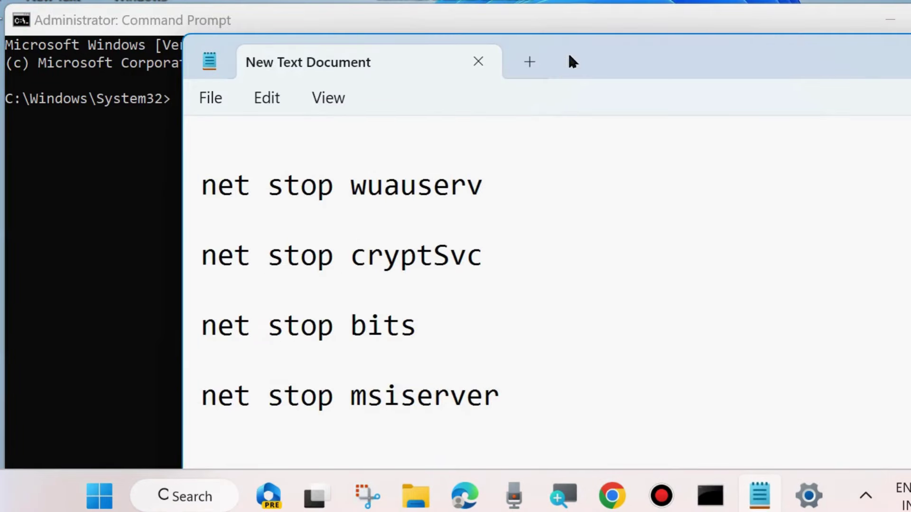
{"action": "left_click_drag", "start_coordinate": [568, 55], "coordinate": [706, 55]}
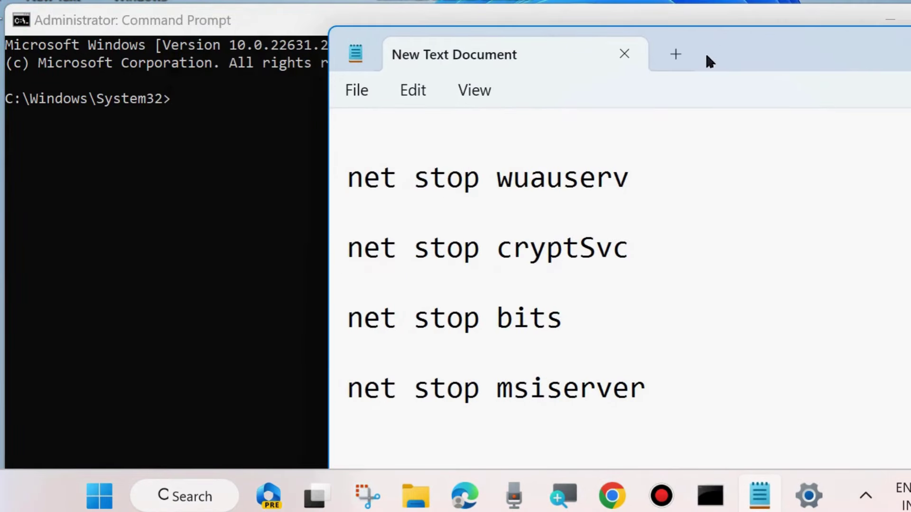
{"action": "left_click", "coordinate": [335, 186]}
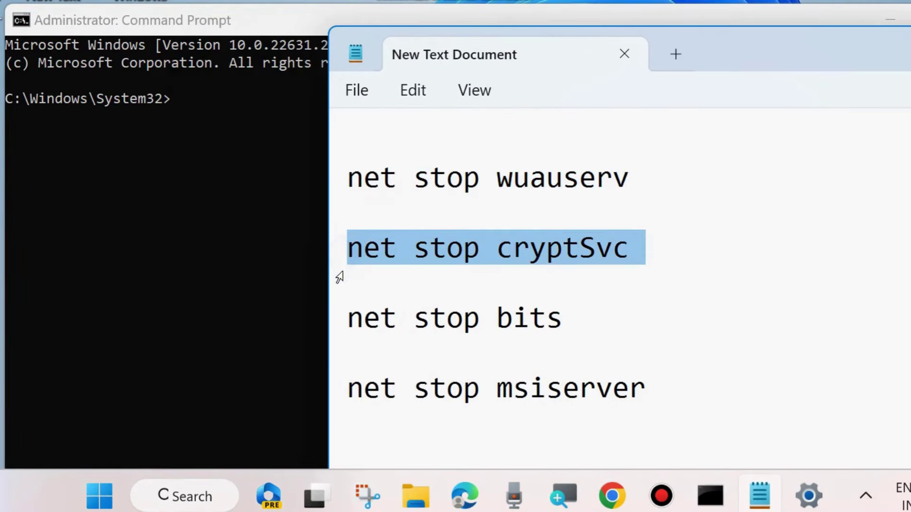
{"action": "left_click", "coordinate": [335, 317]}
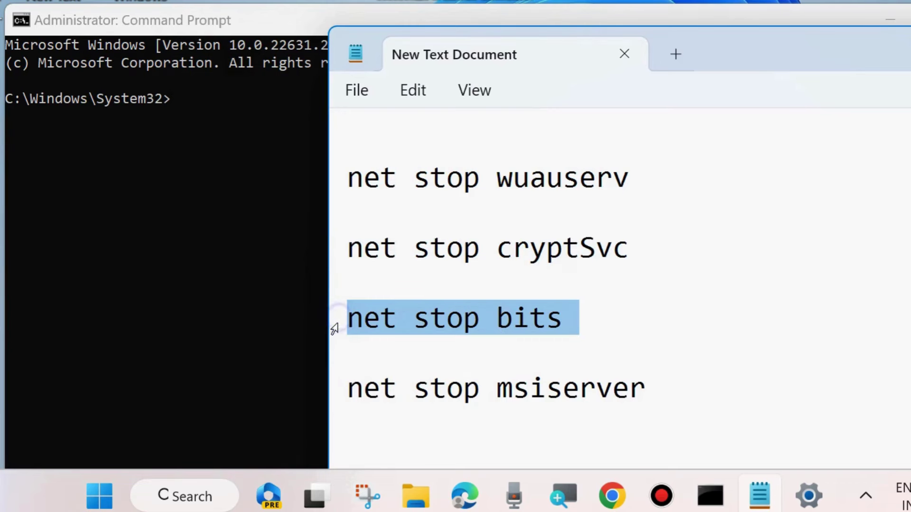
{"action": "left_click", "coordinate": [328, 400]}
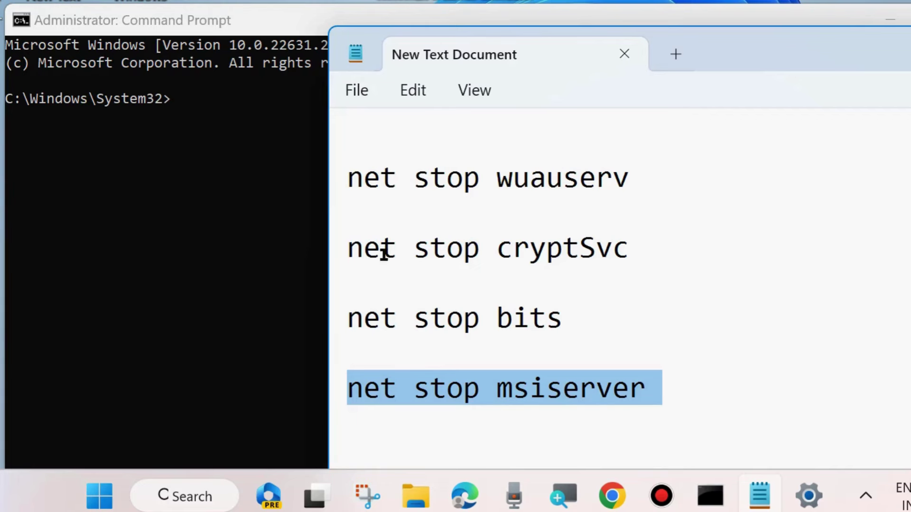
{"action": "scroll", "coordinate": [497, 299], "scroll_direction": "down", "scroll_amount": 3}
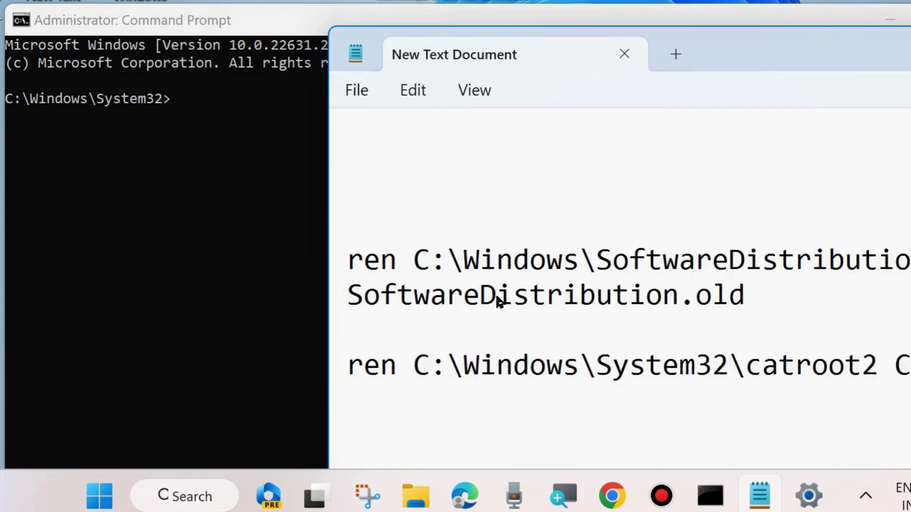
Step: Select the SoftwareDistribution and catroot2 ren lines, then move Notepad aside
{"action": "left_click_drag", "start_coordinate": [812, 49], "coordinate": [603, 47]}
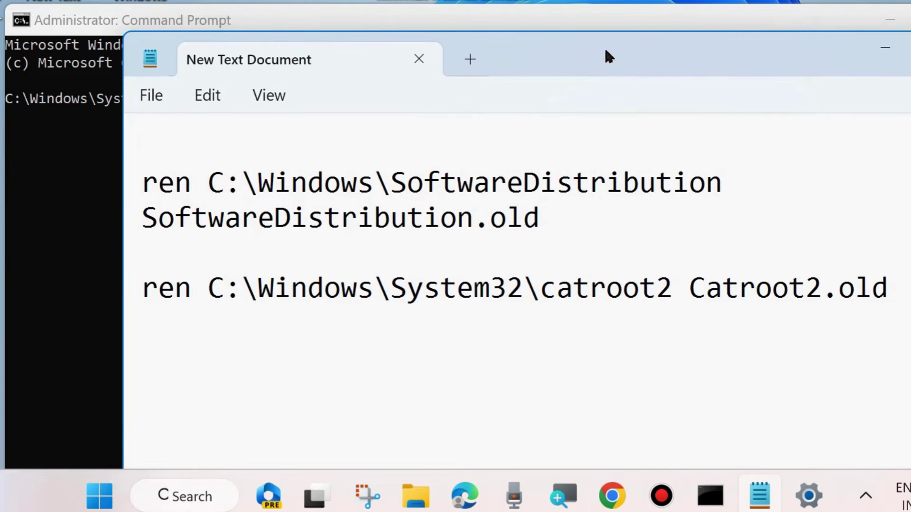
{"action": "triple_click", "coordinate": [135, 189]}
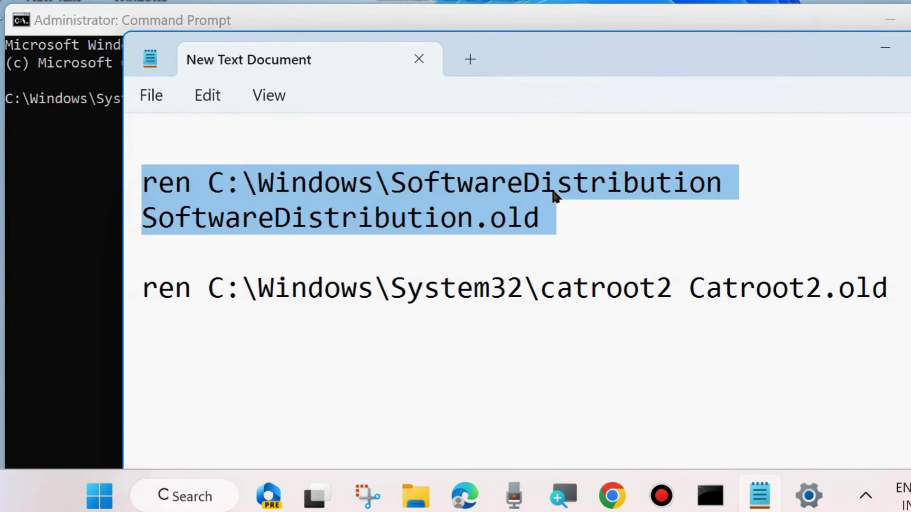
{"action": "left_click", "coordinate": [126, 298]}
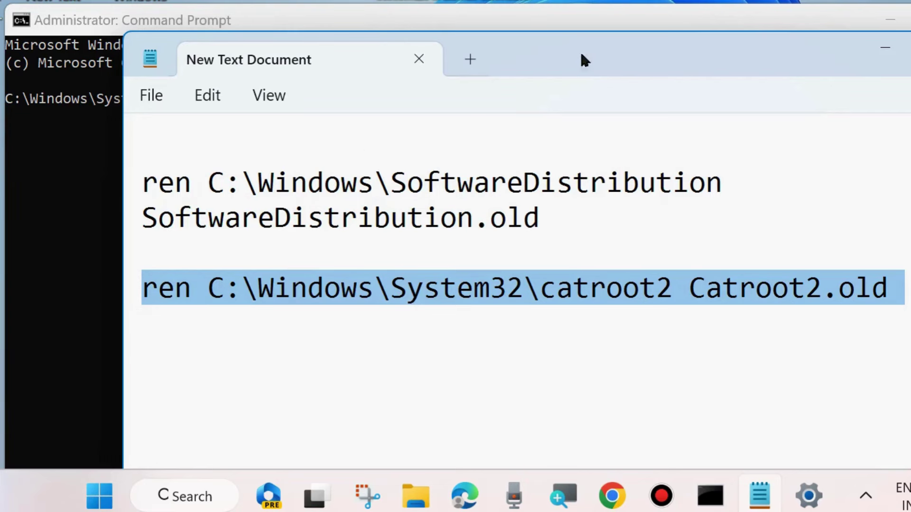
{"action": "left_click_drag", "start_coordinate": [585, 60], "coordinate": [804, 111]}
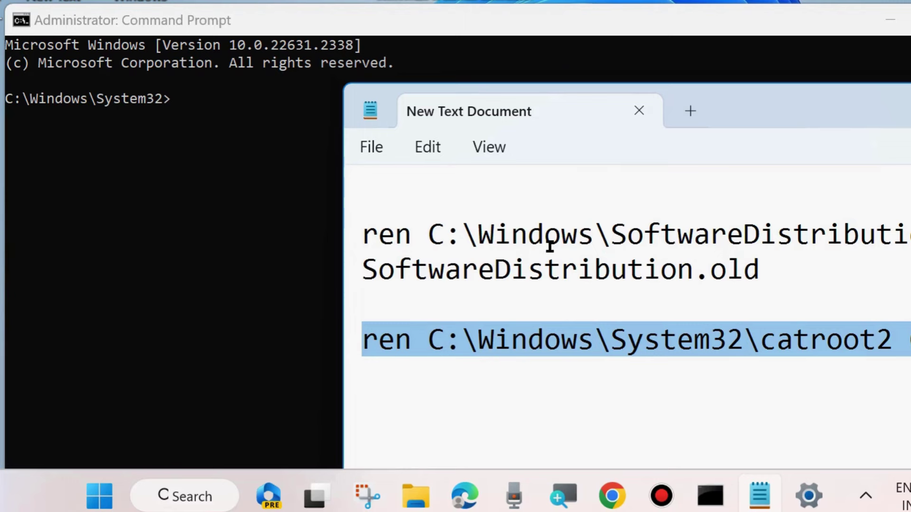
Step: Select the net start wuauserv, cryptSvc, bits and msiserver lines, then maximize Command Prompt
{"action": "scroll", "coordinate": [550, 245], "scroll_direction": "down", "scroll_amount": 3}
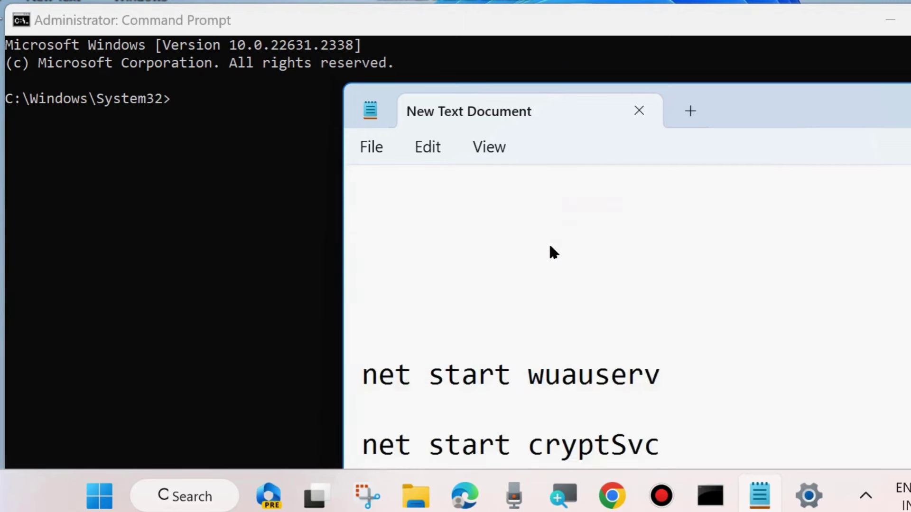
{"action": "scroll", "coordinate": [550, 251], "scroll_direction": "up", "scroll_amount": 2}
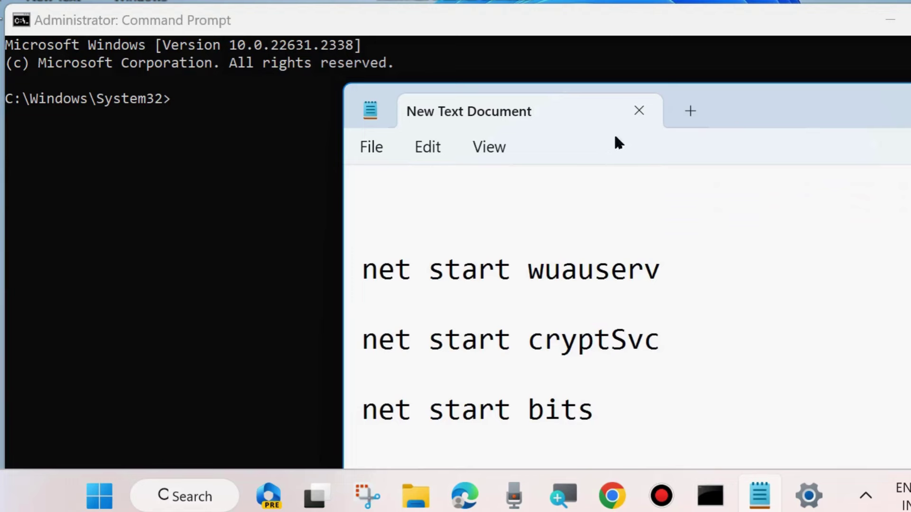
{"action": "left_click_drag", "start_coordinate": [733, 111], "coordinate": [757, 22]}
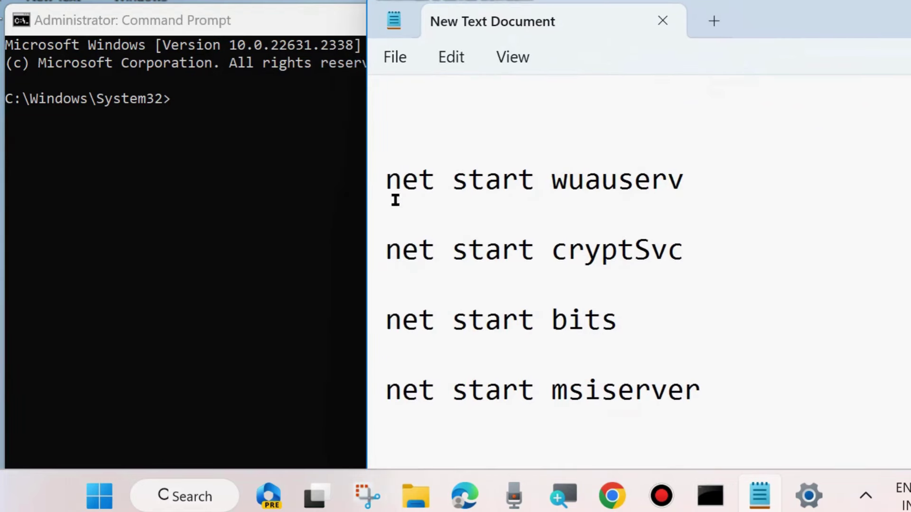
{"action": "left_click", "coordinate": [368, 194]}
{"action": "left_click", "coordinate": [366, 250]}
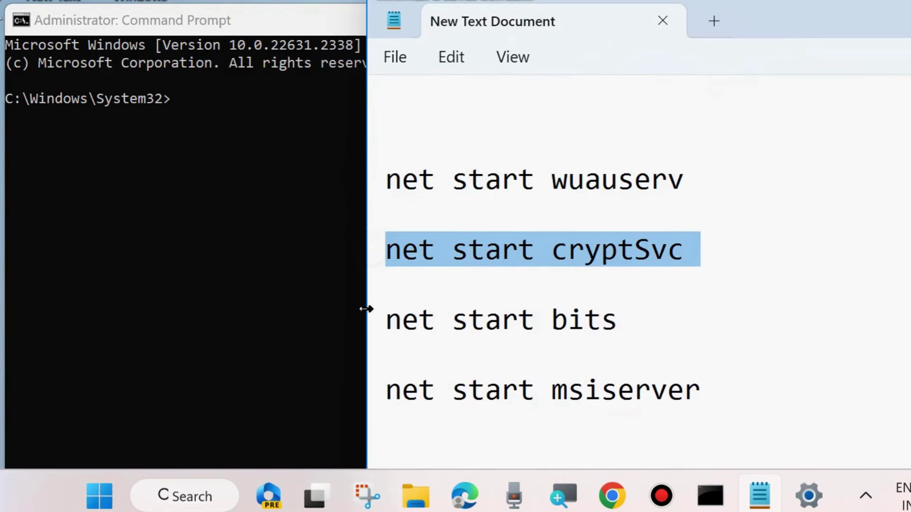
{"action": "left_click", "coordinate": [364, 330]}
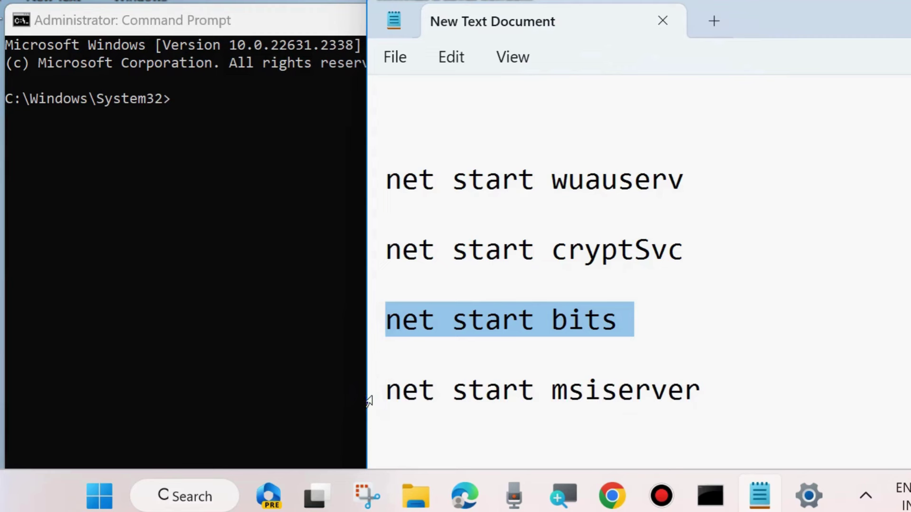
{"action": "left_click", "coordinate": [369, 398]}
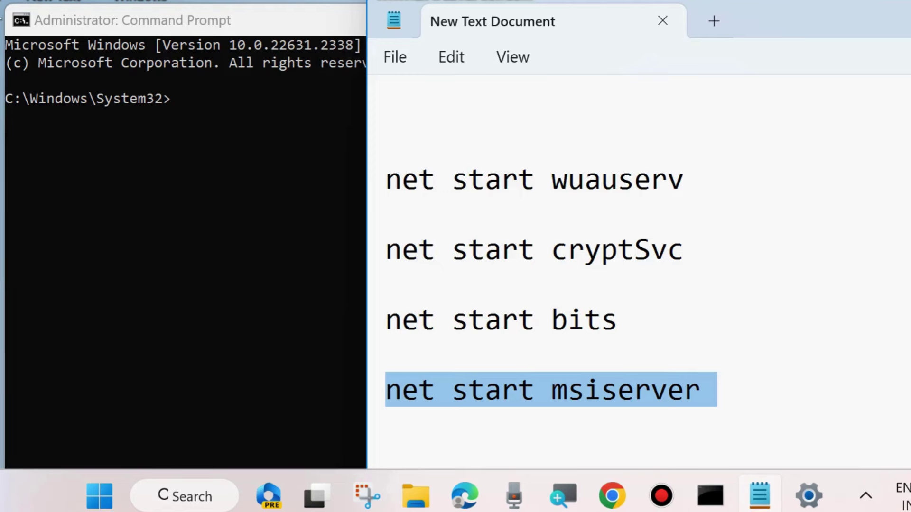
{"action": "key", "text": "super+Up"}
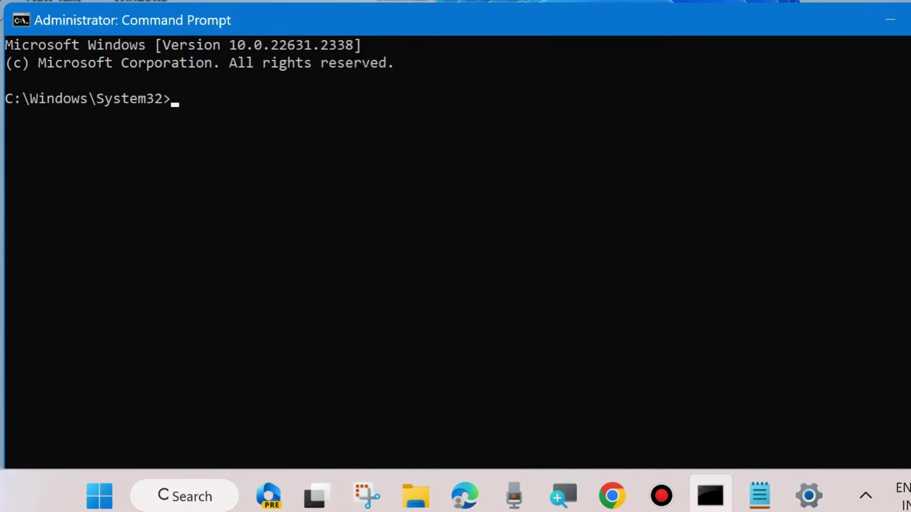
Step: Minimize Command Prompt and bring up the Start quick-link menu, dismissing it once without shutting down
{"action": "left_click", "coordinate": [890, 20]}
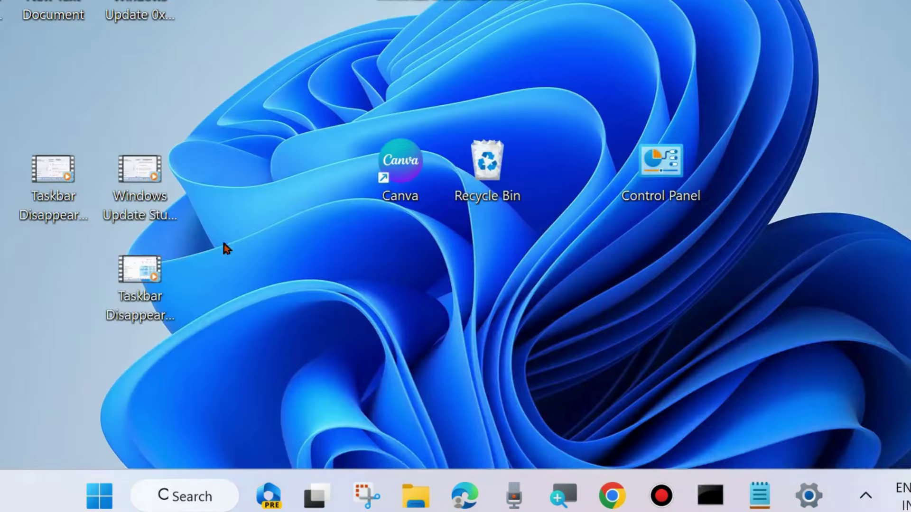
{"action": "right_click", "coordinate": [95, 499]}
{"action": "mouse_move", "coordinate": [190, 442]}
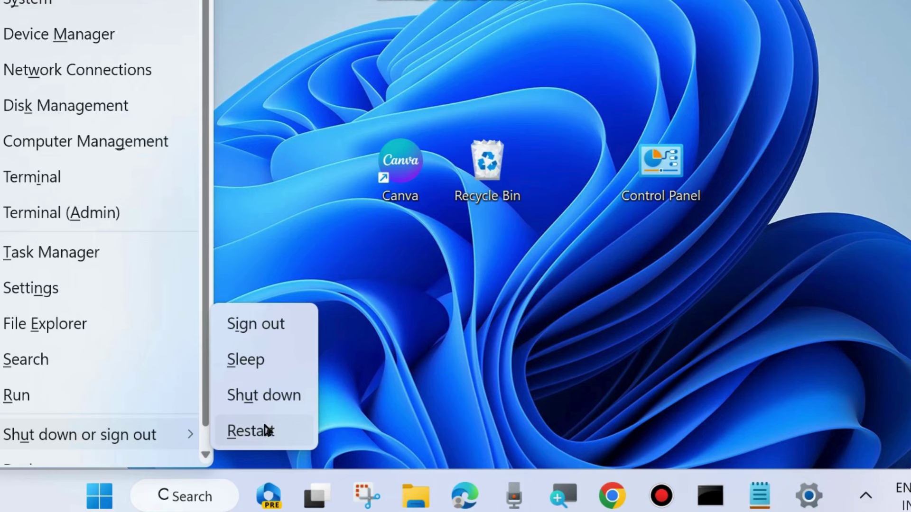
{"action": "left_click", "coordinate": [508, 232]}
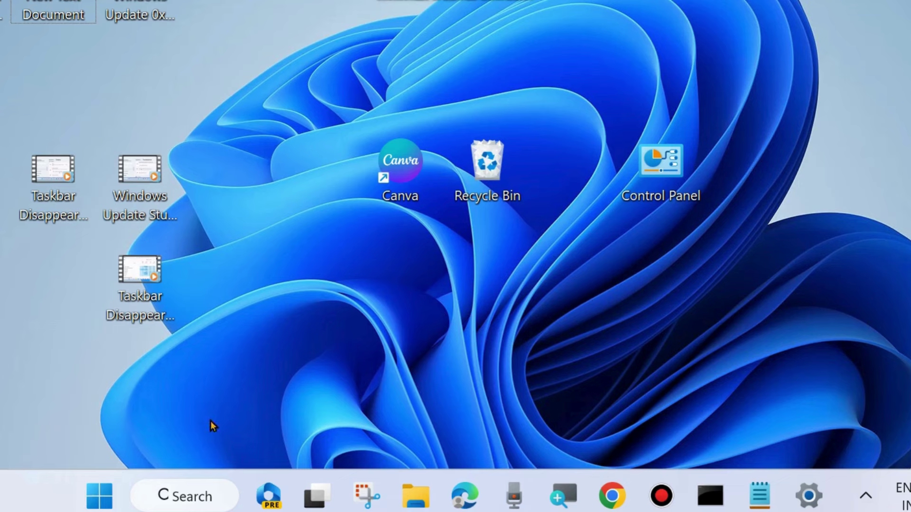
{"action": "right_click", "coordinate": [100, 496]}
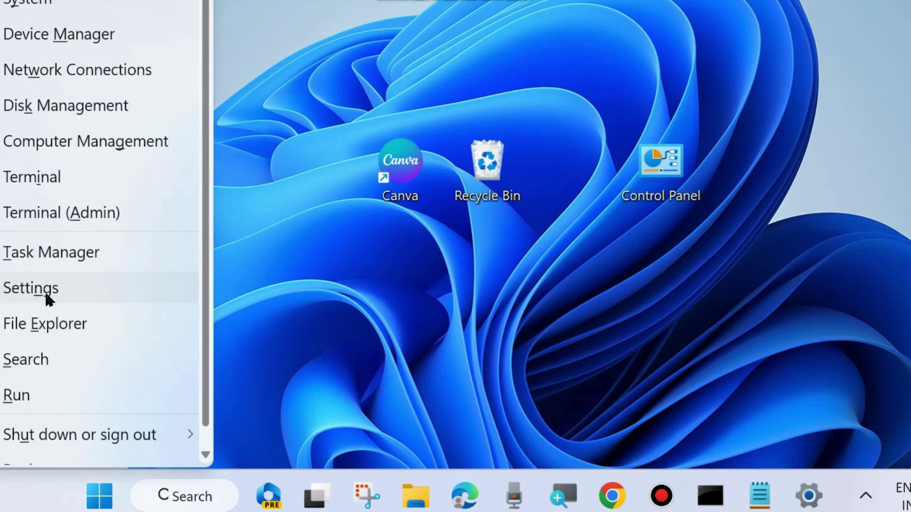
Step: Open Settings from the quick-link menu and go to the System page
{"action": "left_click", "coordinate": [47, 295]}
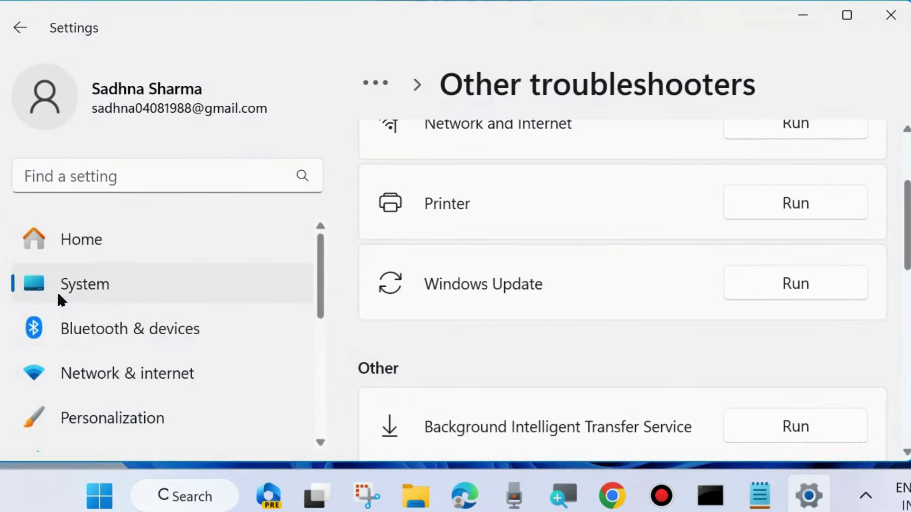
{"action": "left_click", "coordinate": [91, 285]}
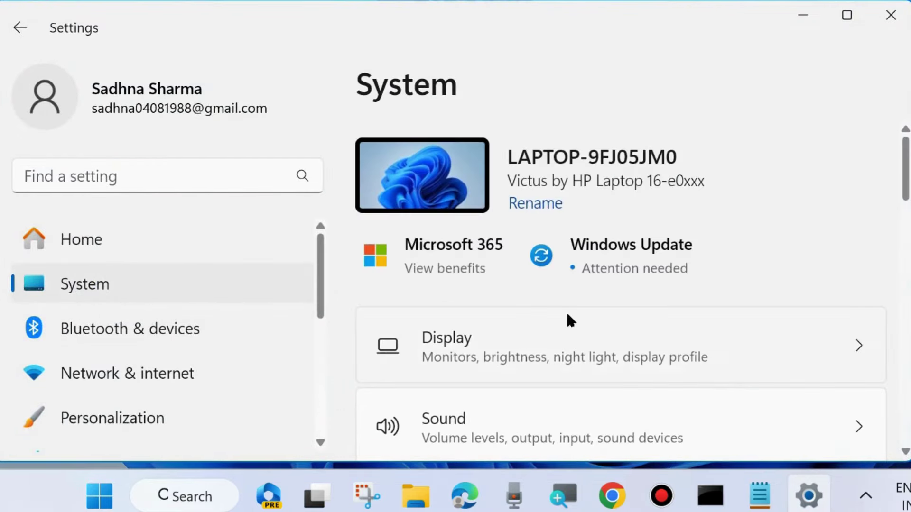
{"action": "scroll", "coordinate": [567, 309], "scroll_direction": "down", "scroll_amount": 5}
{"action": "scroll", "coordinate": [570, 316], "scroll_direction": "down", "scroll_amount": 10}
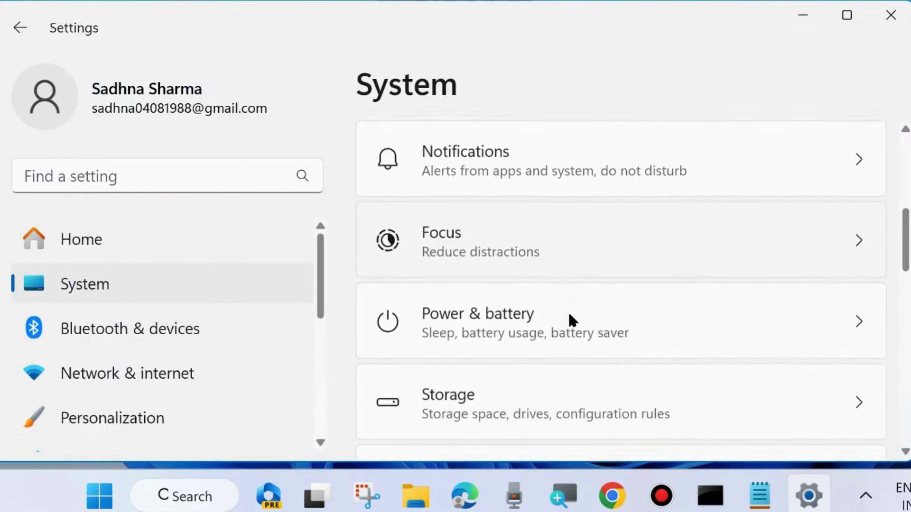
{"action": "scroll", "coordinate": [568, 316], "scroll_direction": "down", "scroll_amount": 5}
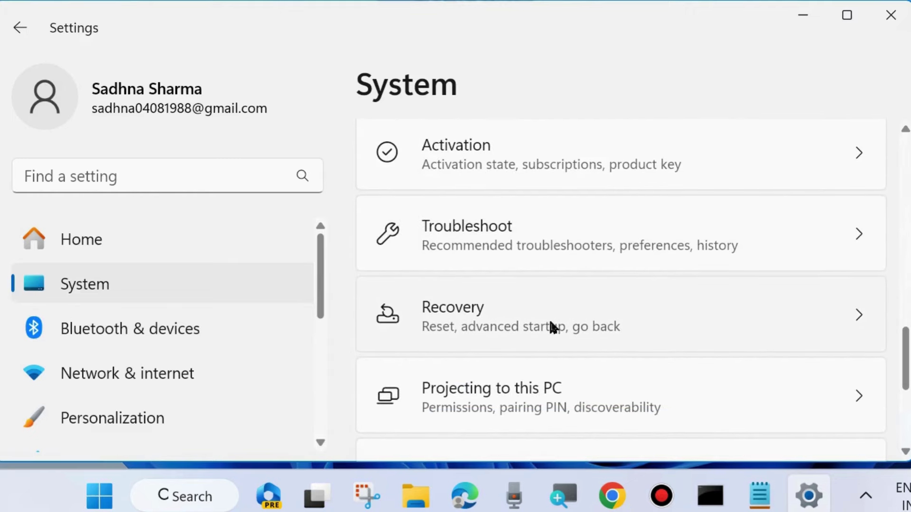
Step: Open Recovery and start Reset this PC
{"action": "left_click", "coordinate": [550, 323]}
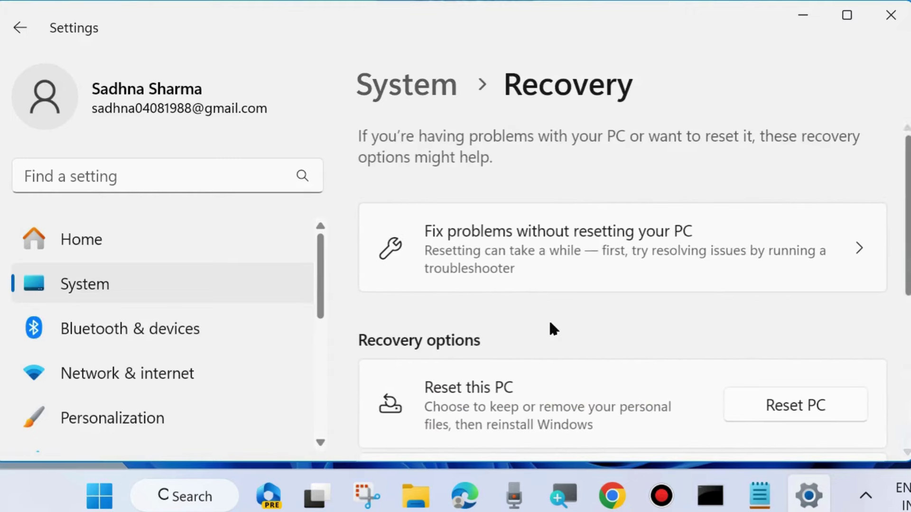
{"action": "scroll", "coordinate": [546, 322], "scroll_direction": "down", "scroll_amount": 1}
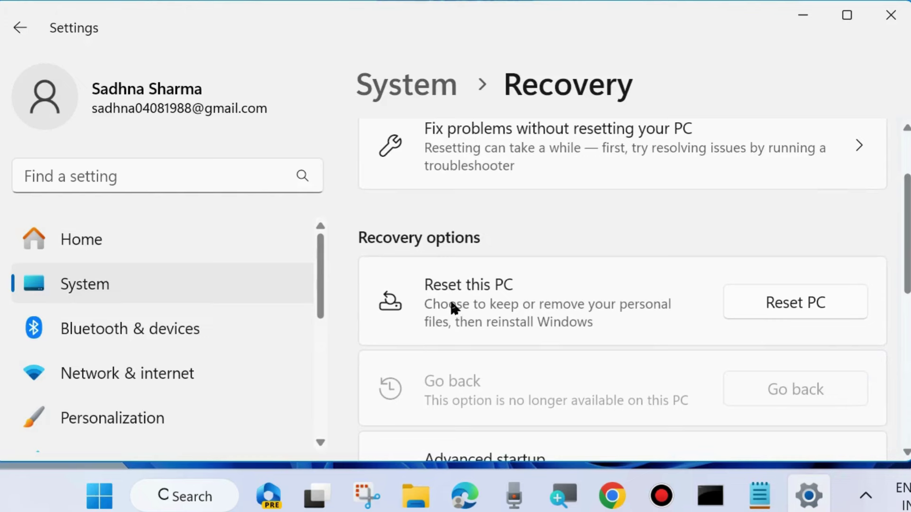
{"action": "left_click", "coordinate": [785, 306]}
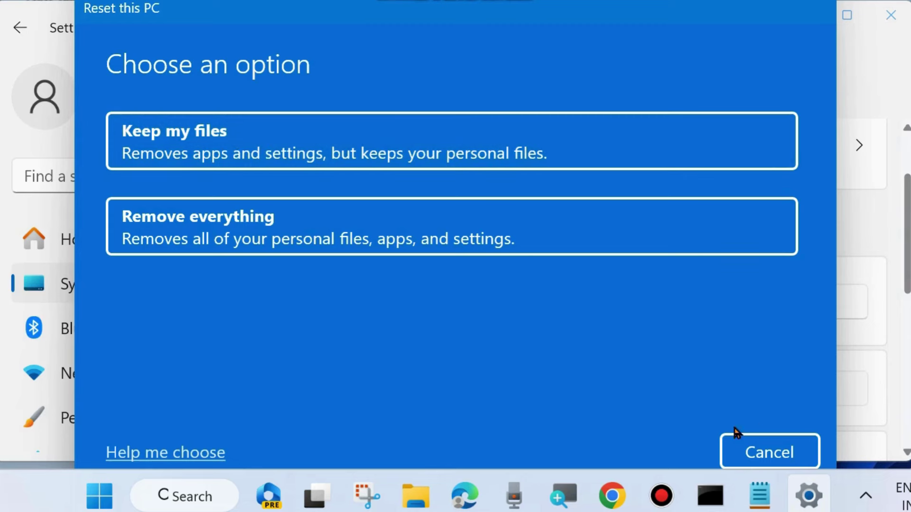
Step: Move the Reset this PC window higher on the screen
{"action": "left_click_drag", "start_coordinate": [616, 13], "coordinate": [627, 2]}
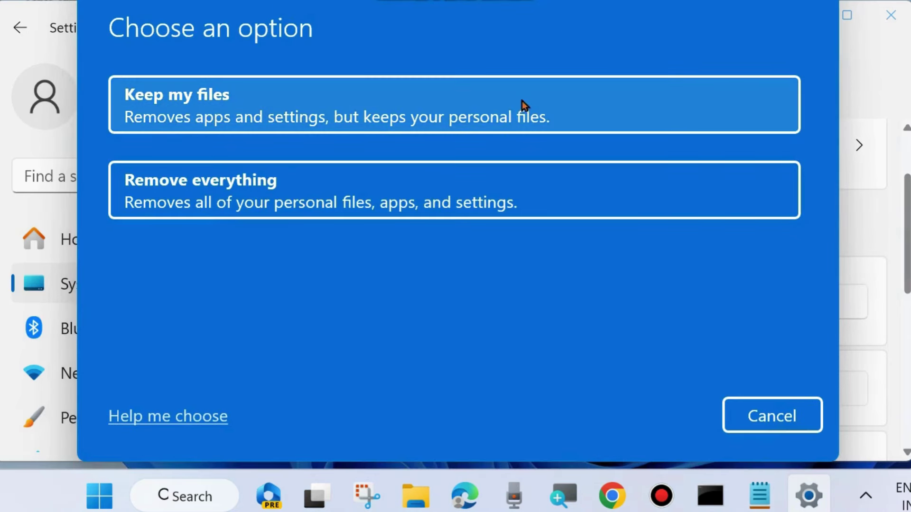